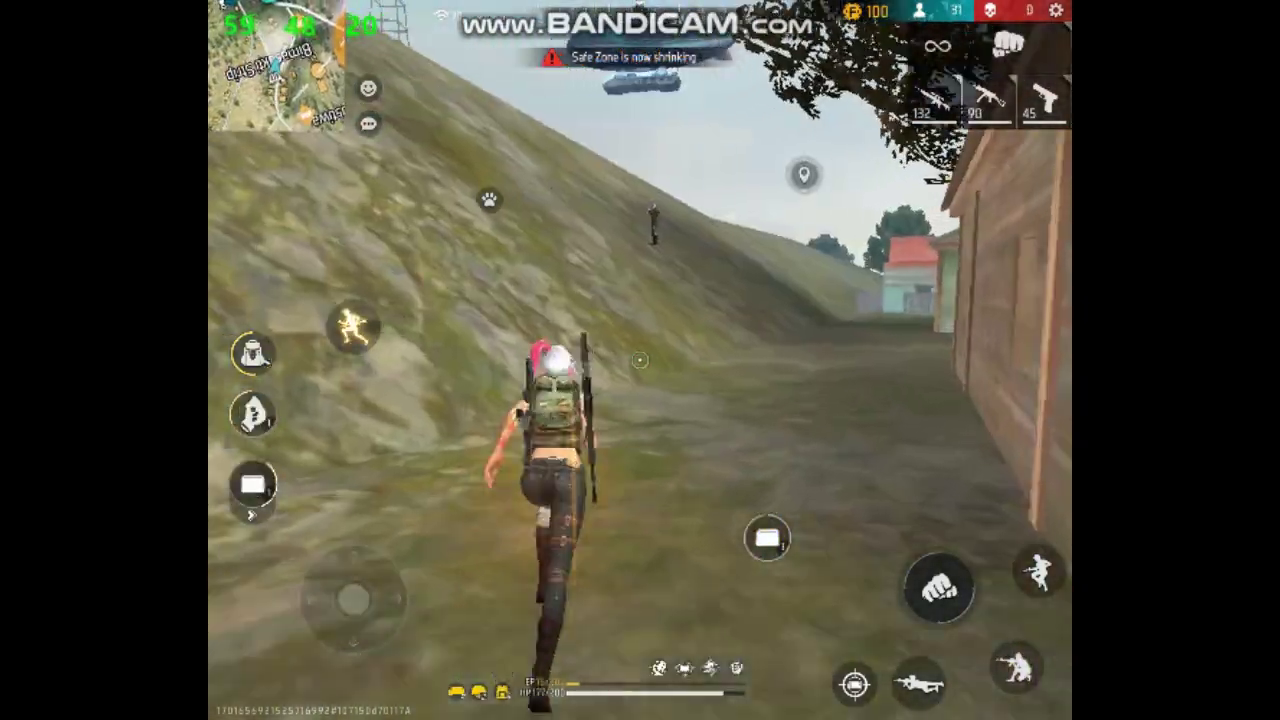
Step: Switch to the sniper rifle with key 1 to land the headshot
key(1)
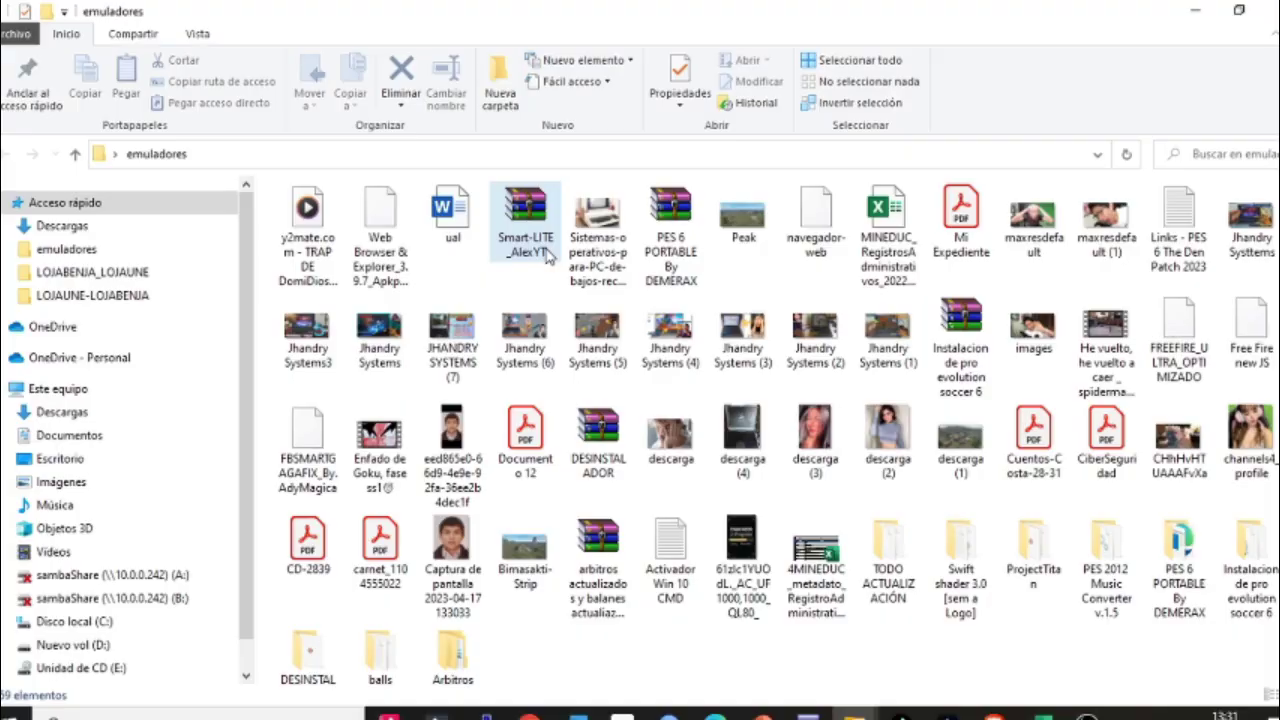
Step: Select the 417 MB Smart-LITE_AlexYT WinRAR archive in the emuladores folder
click(547, 257)
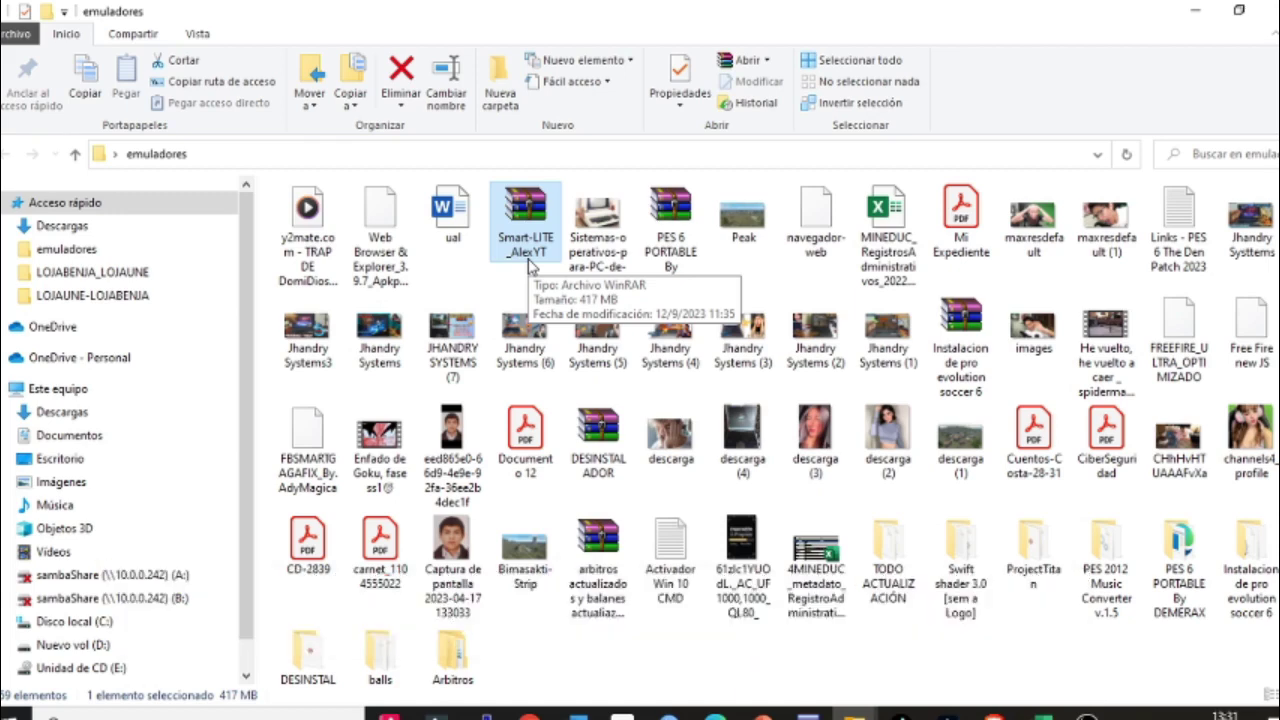
Step: Extract Smart-LITE_AlexYT.rar with Extraer aquí, entering the archive password in the prompt
right_click(532, 262)
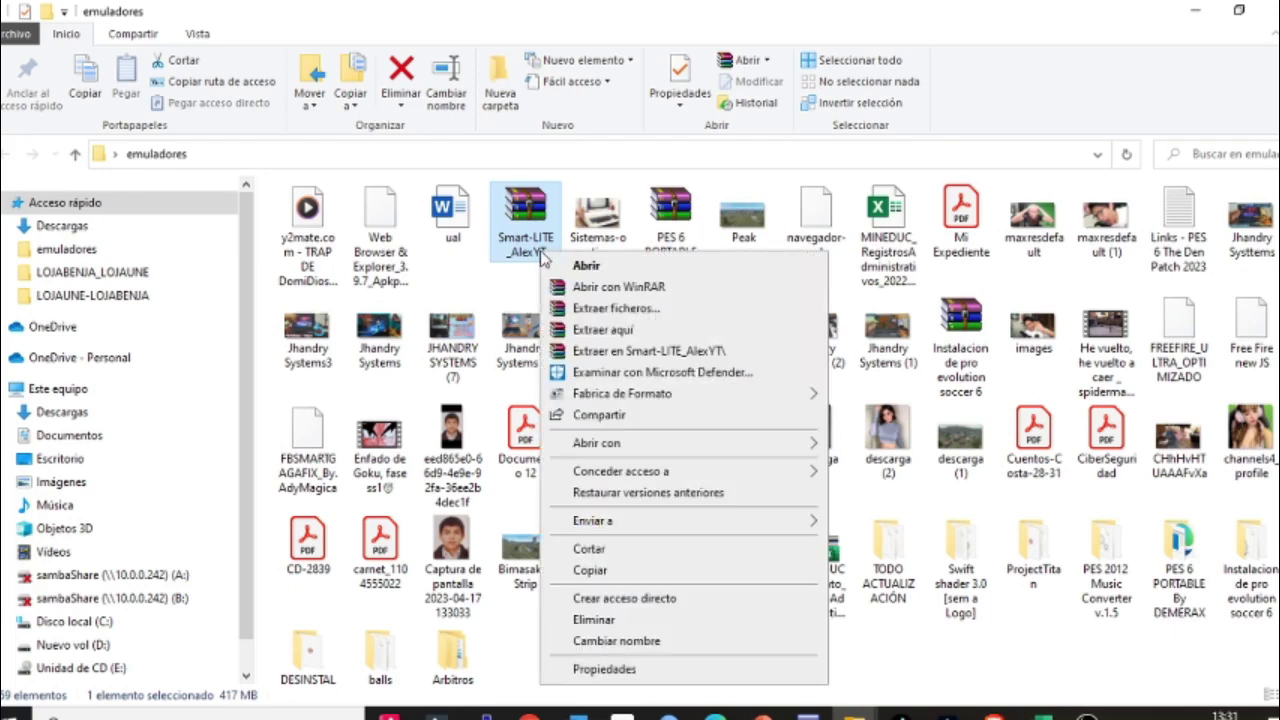
click(608, 334)
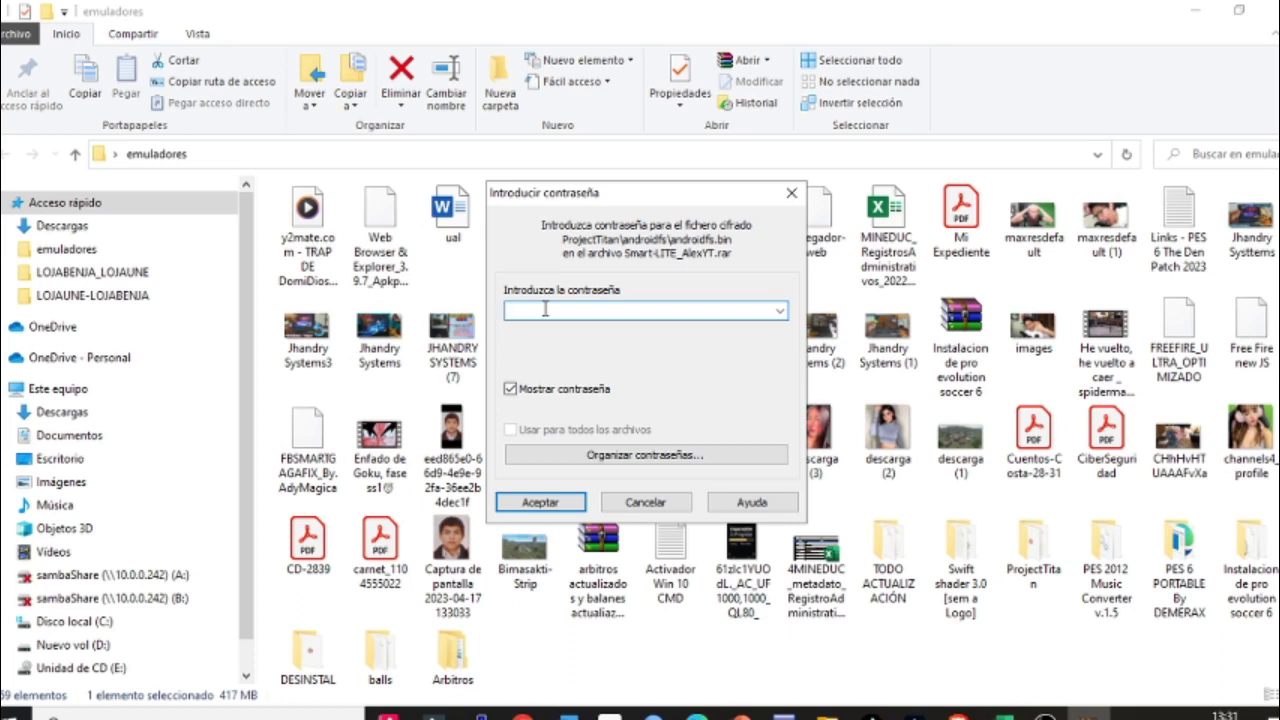
text(AlexYT)
drag(551, 312, 503, 314)
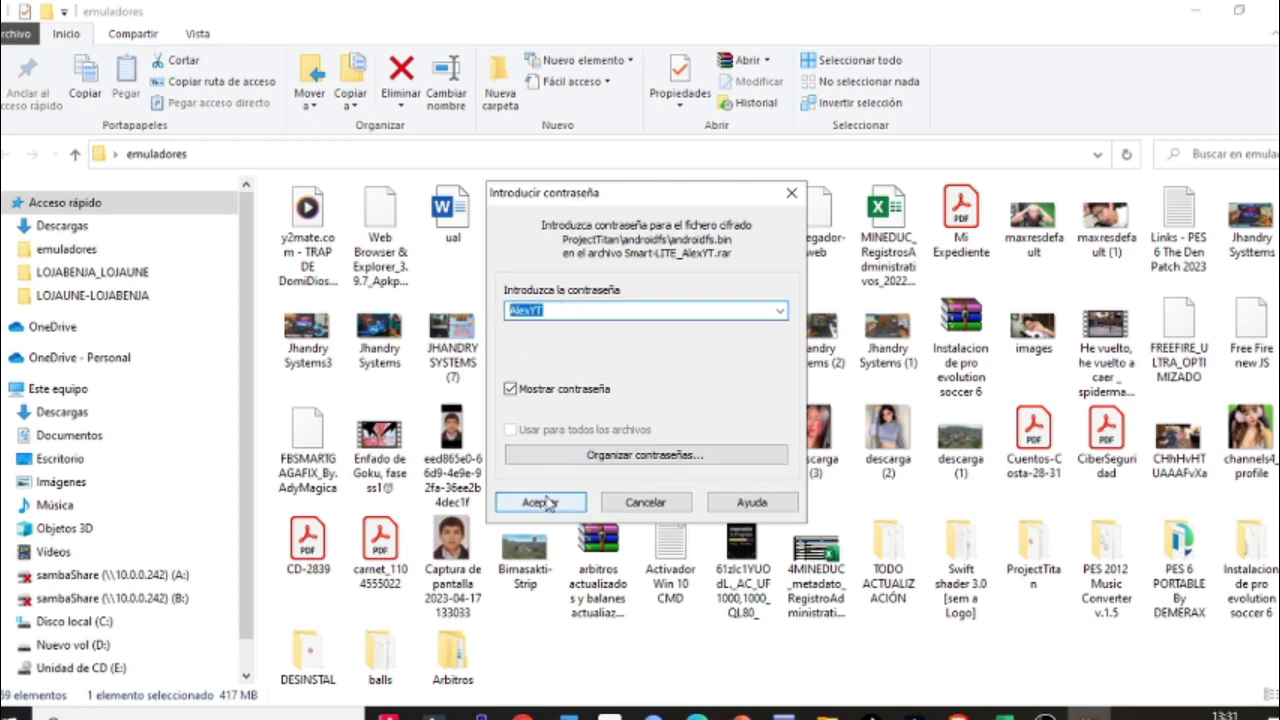
click(665, 308)
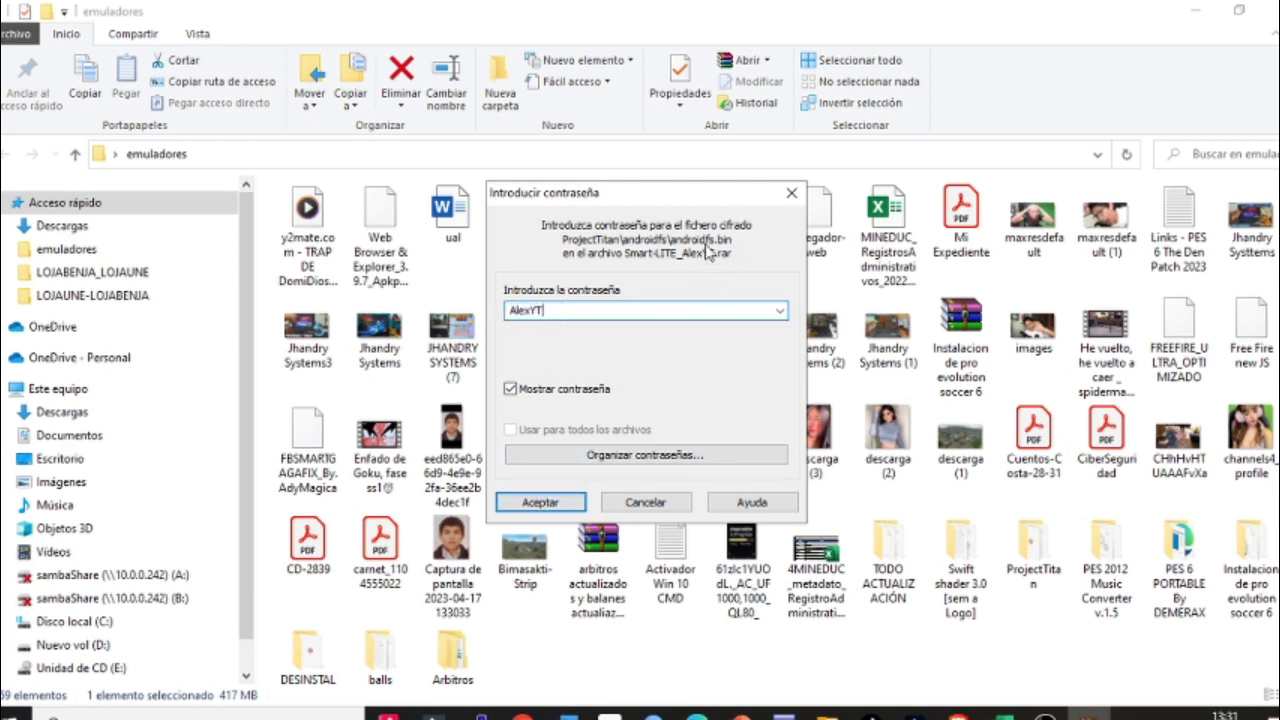
click(791, 192)
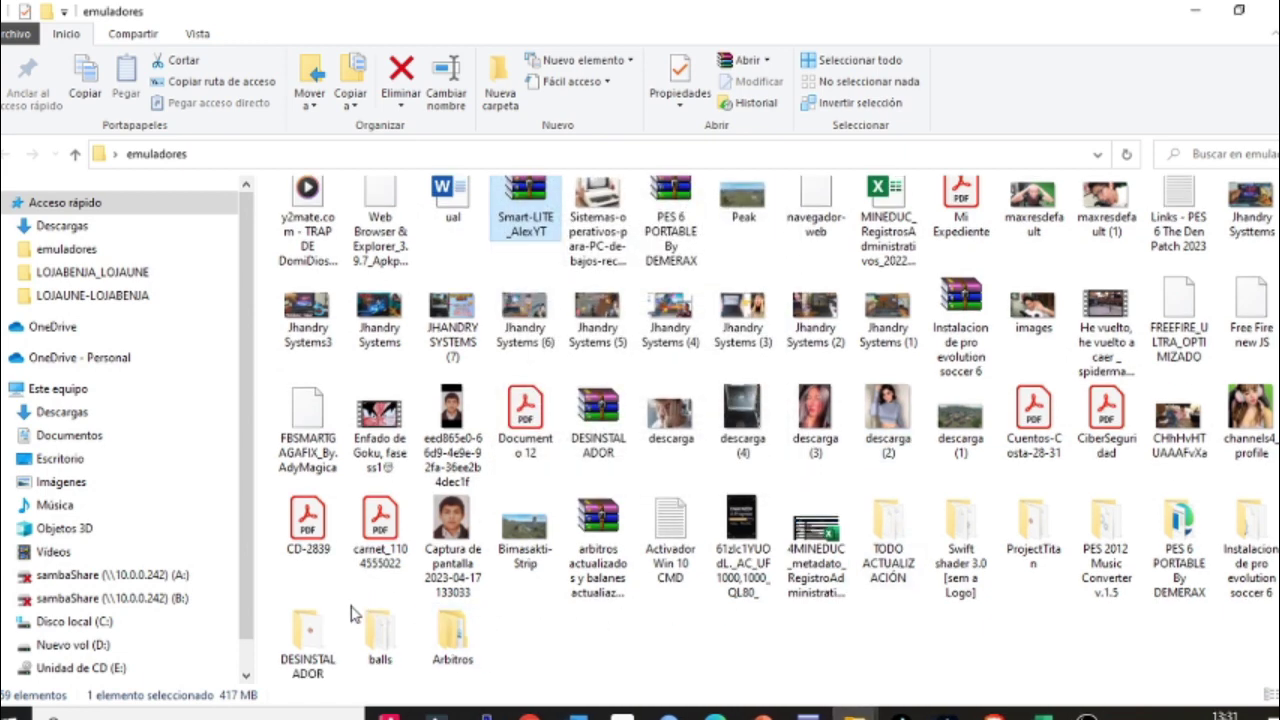
Step: Run ProjectTitan's Engine Launcher as administrator and minimize Explorer to reveal SmartGaGa
double_click(1032, 540)
double_click(310, 237)
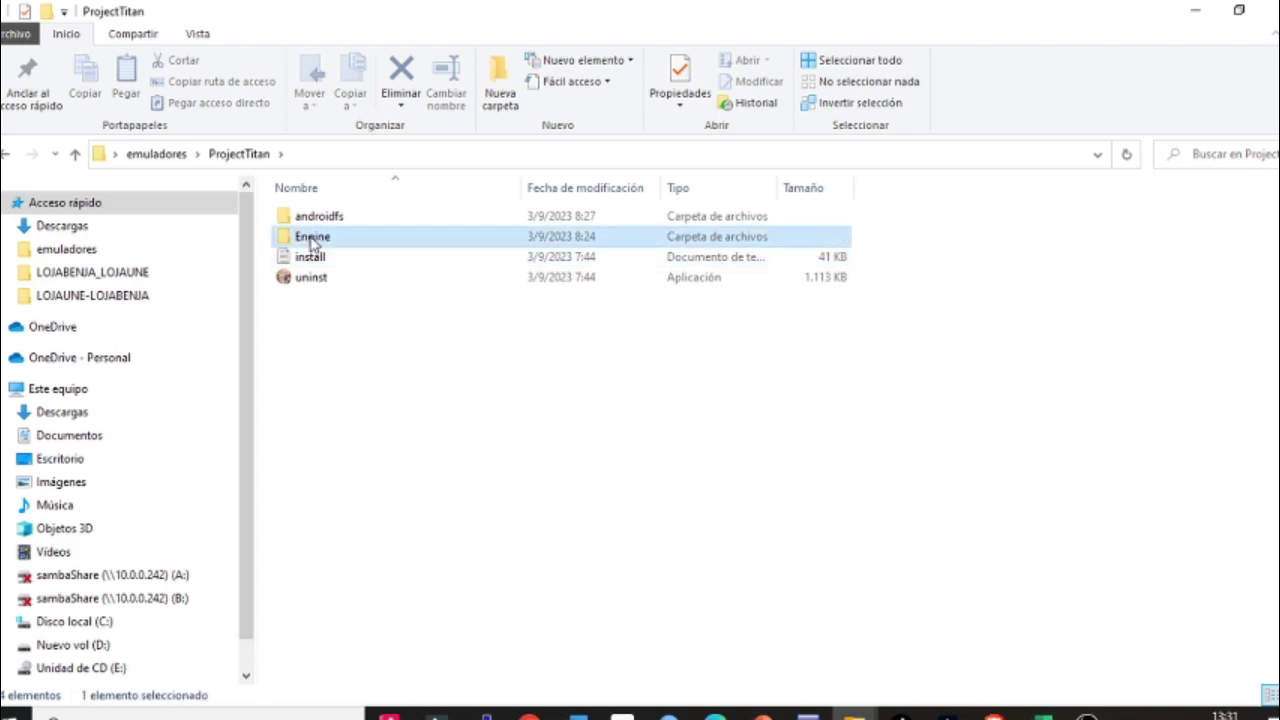
scroll(310, 240, down, 10)
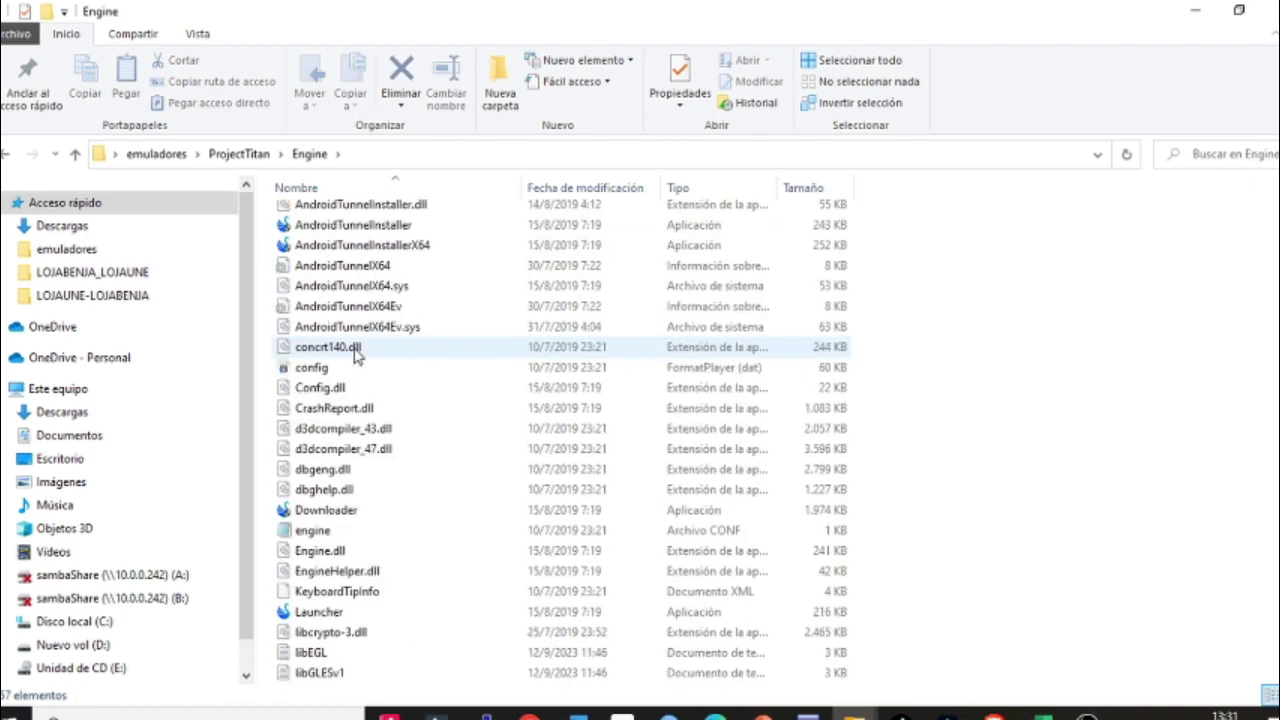
click(335, 367)
right_click(335, 367)
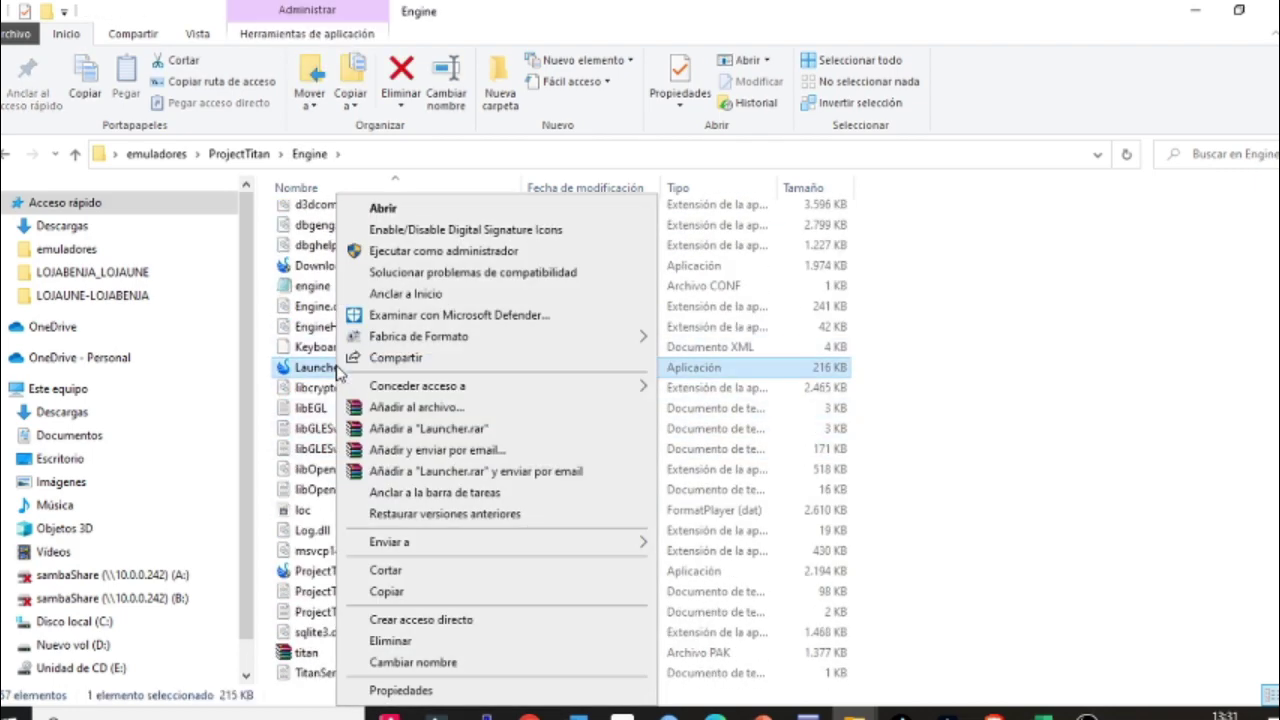
click(420, 252)
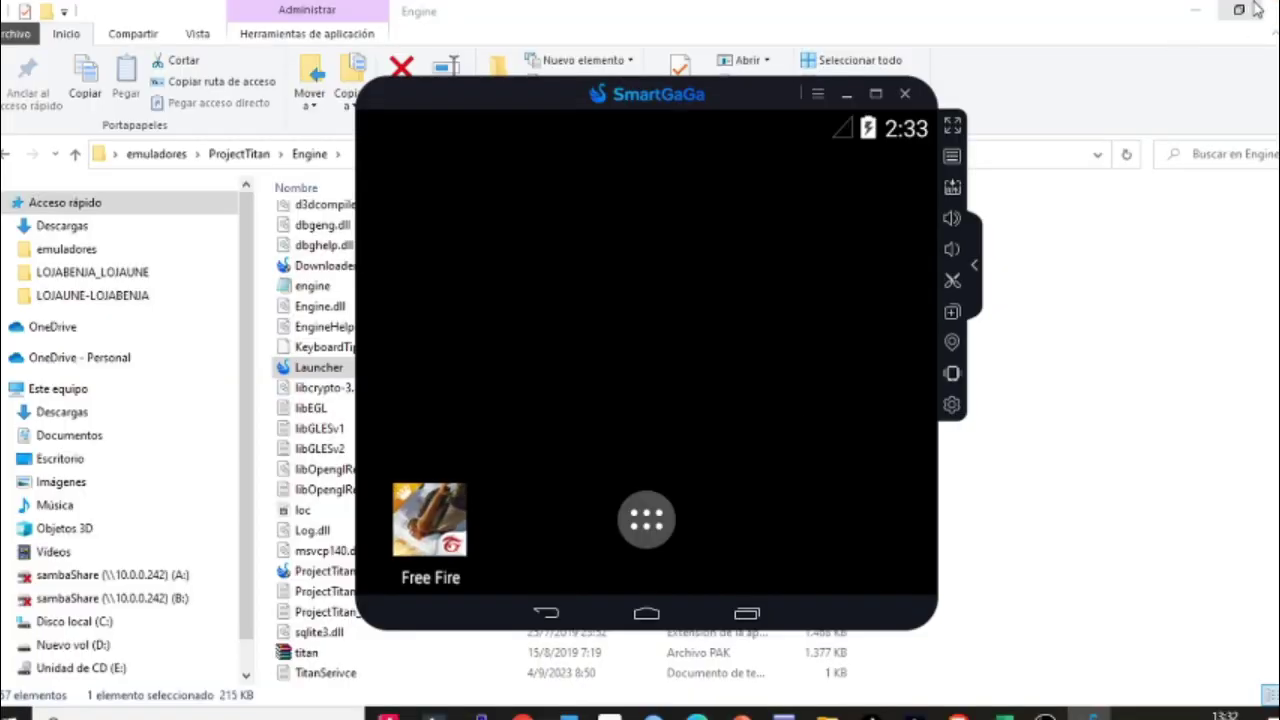
click(1186, 12)
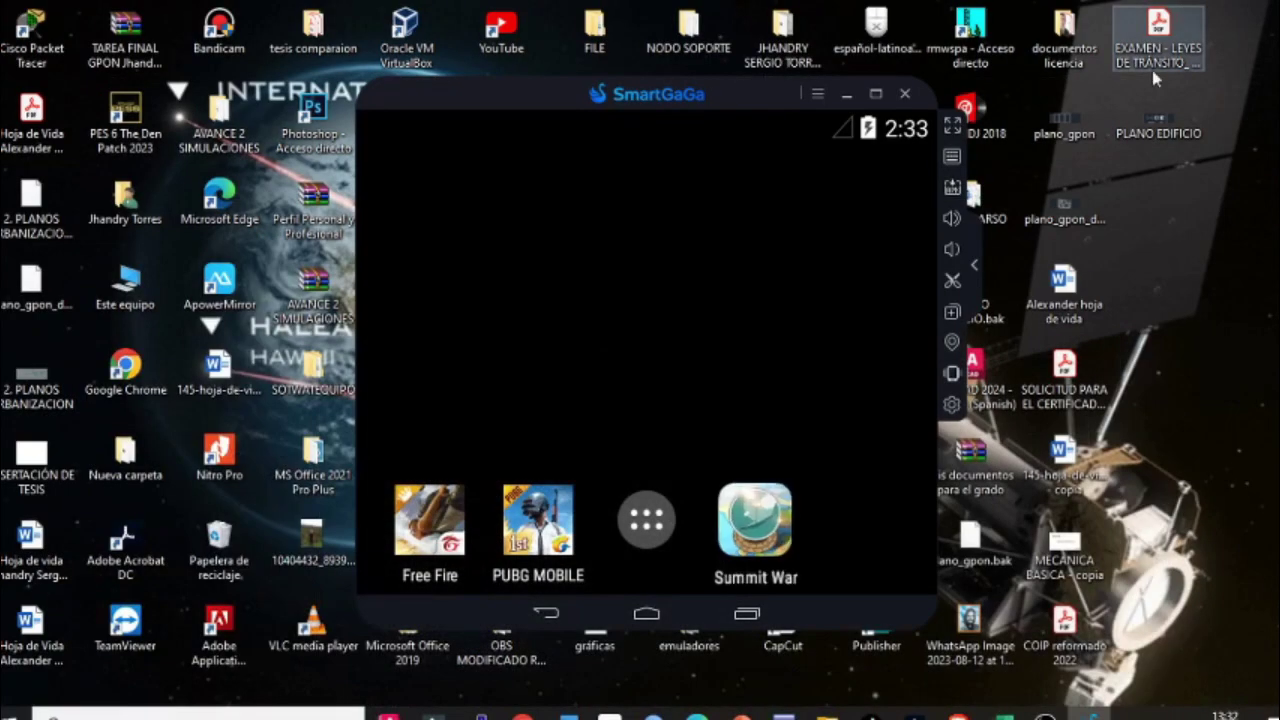
Step: Open Configuraciones from the ☰ menu and keep the Androide option on Auto
click(817, 93)
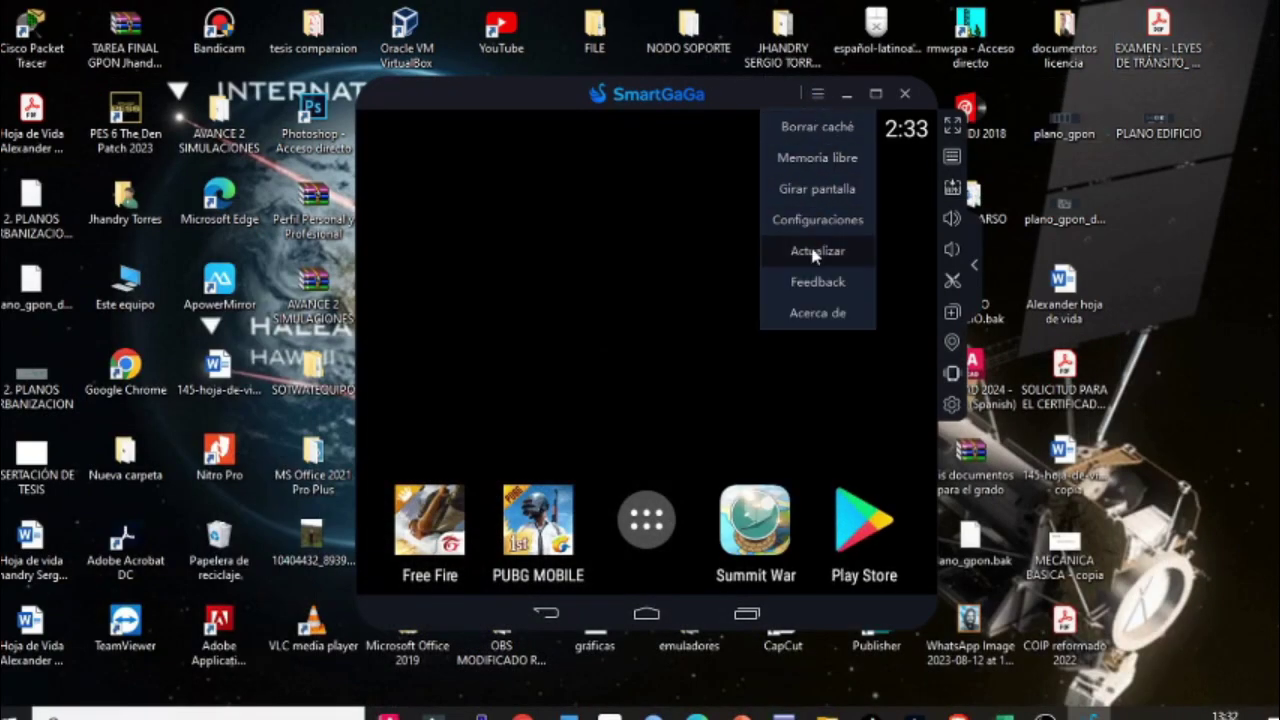
click(828, 218)
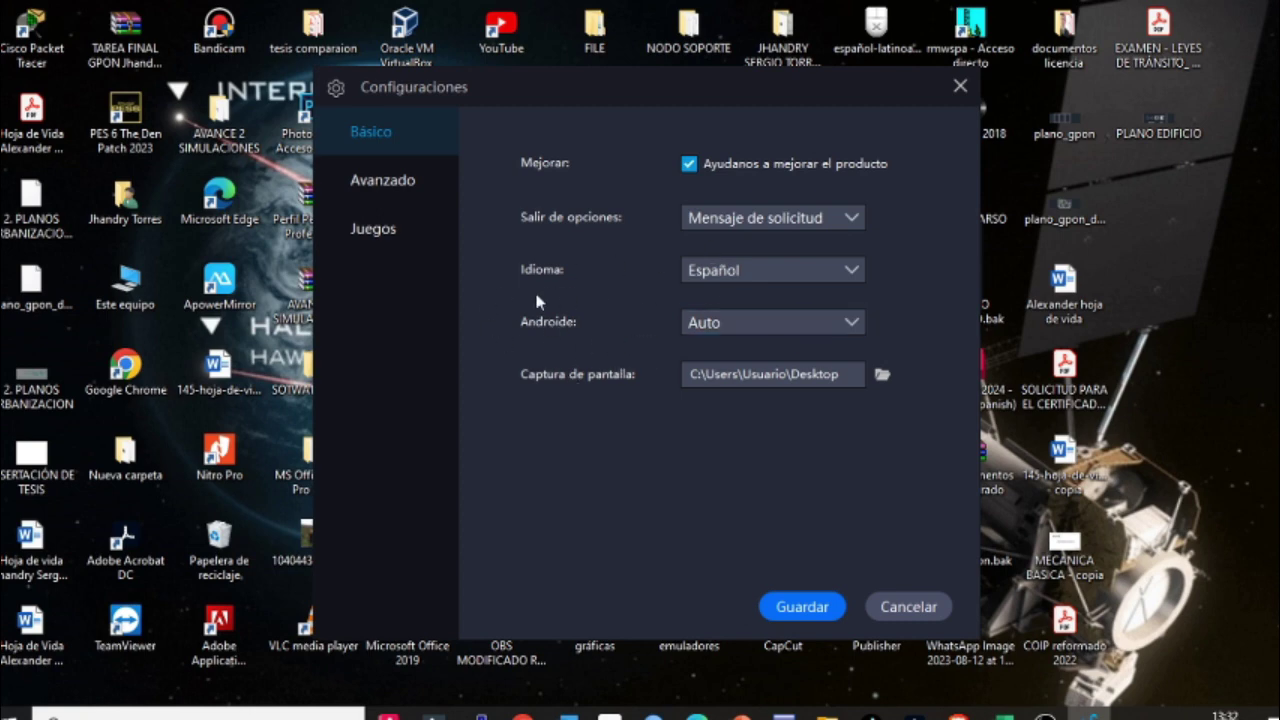
click(723, 322)
click(723, 322)
click(725, 324)
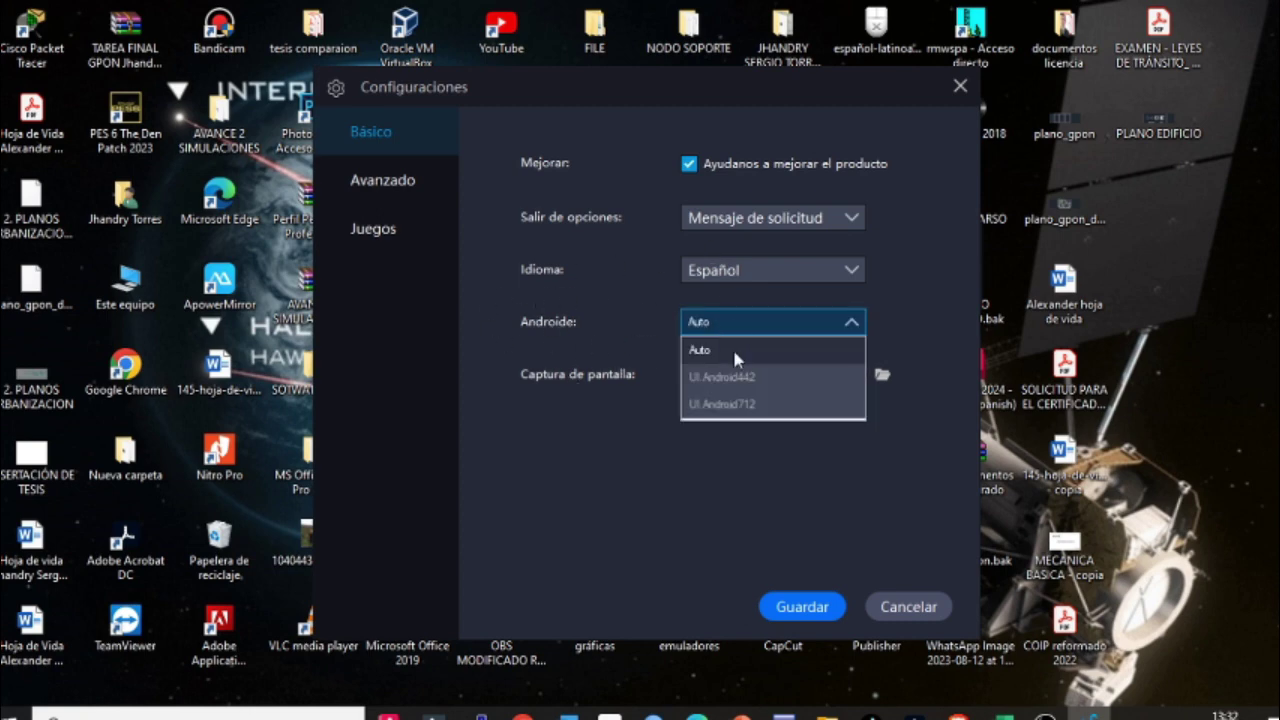
click(765, 326)
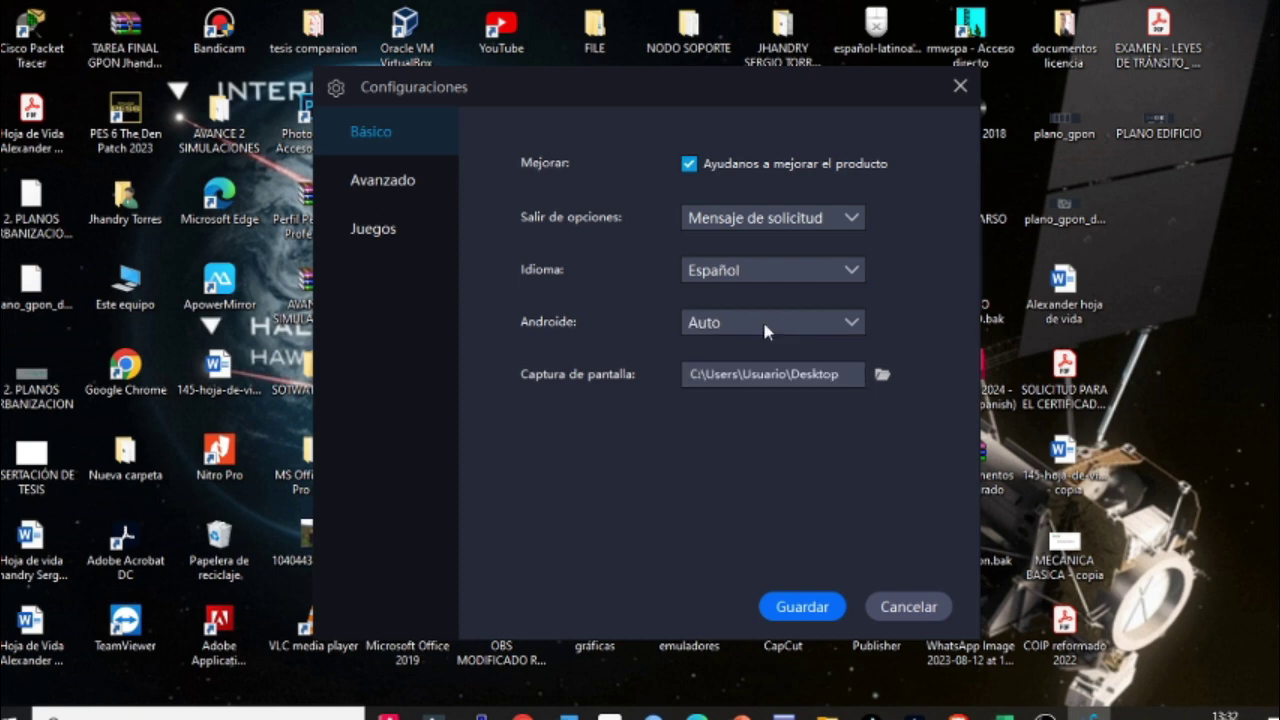
Step: Review Avanzado resolution (Móvil, Personalizar, height 500) and 2 CPU cores, then Cancelar
click(386, 195)
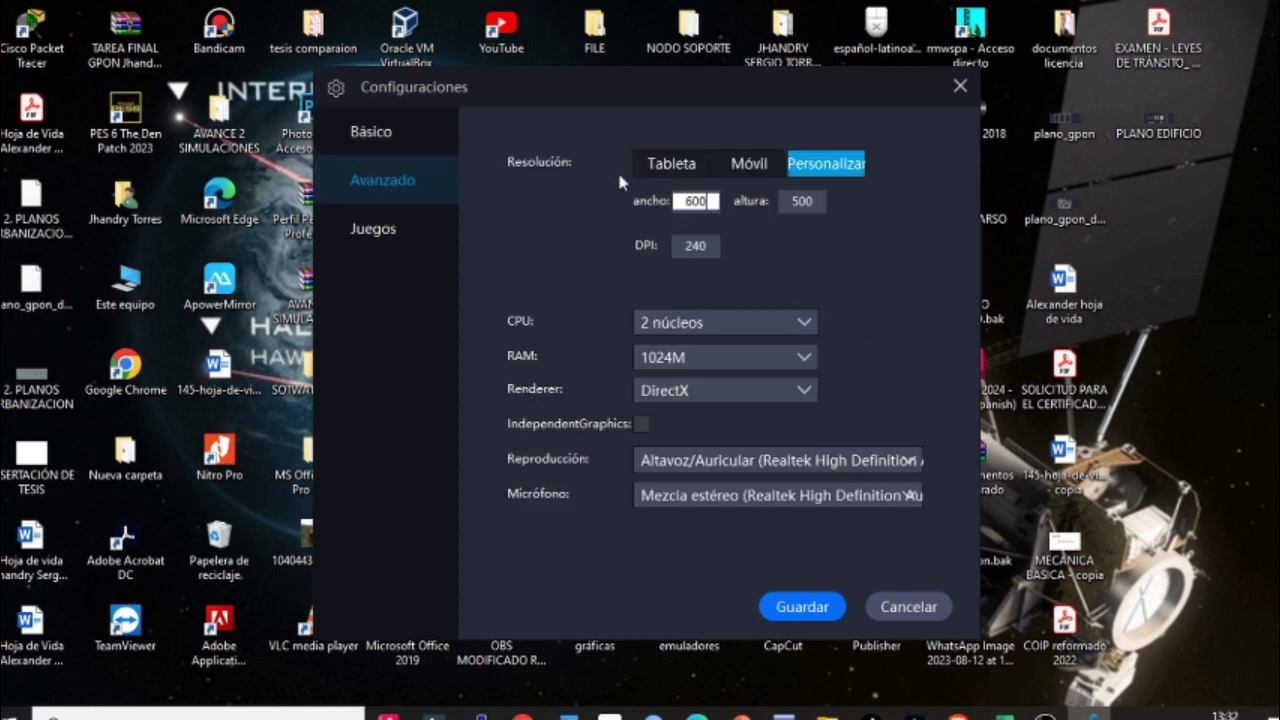
click(755, 176)
click(845, 176)
key(Tab)
click(800, 201)
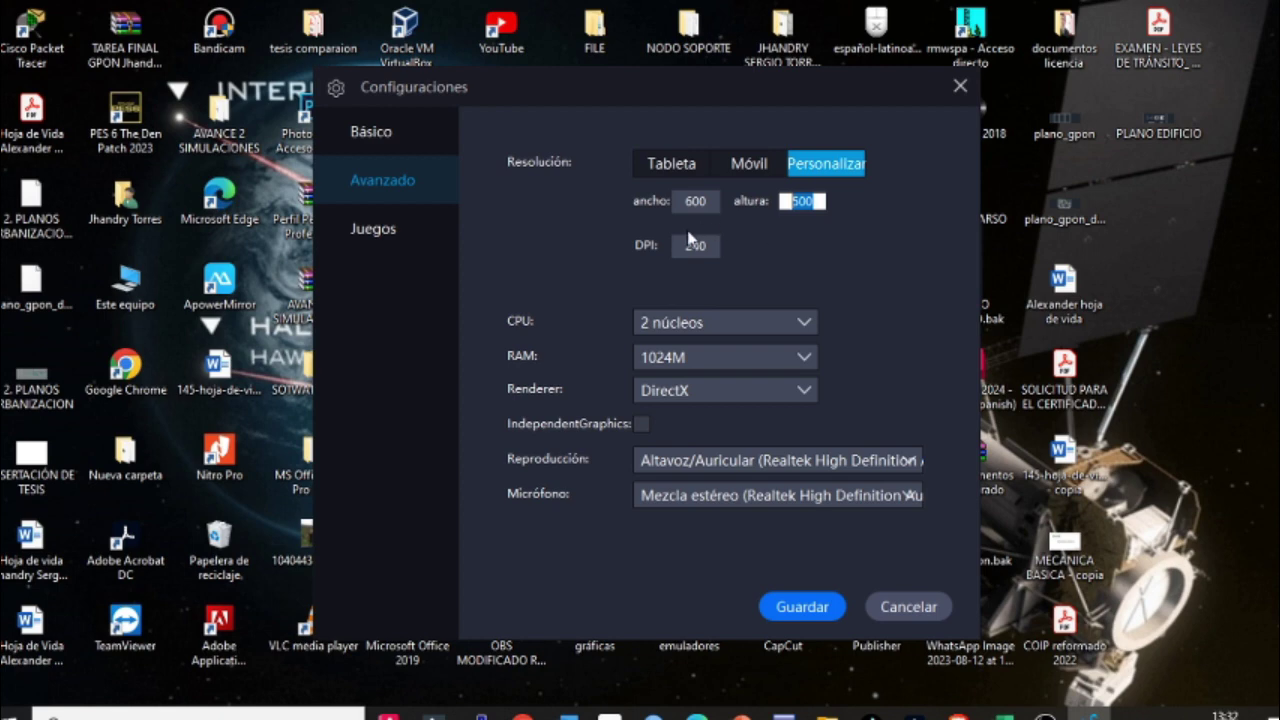
click(645, 335)
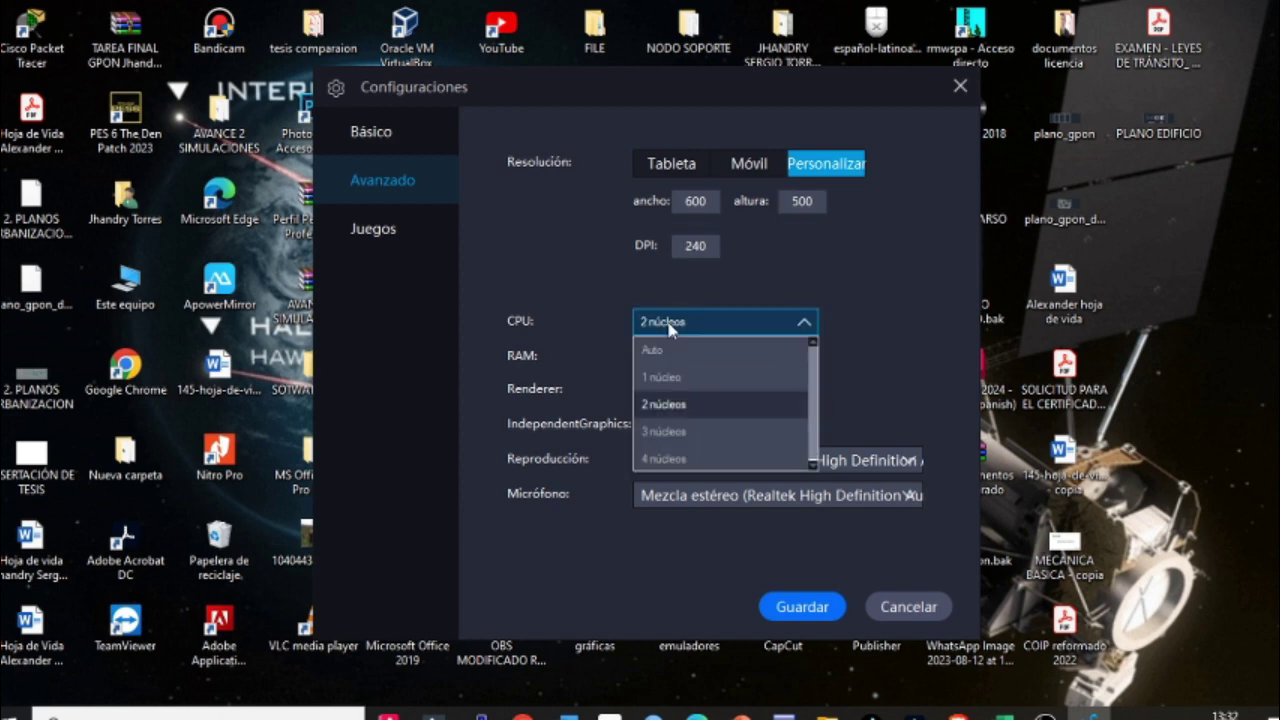
click(676, 326)
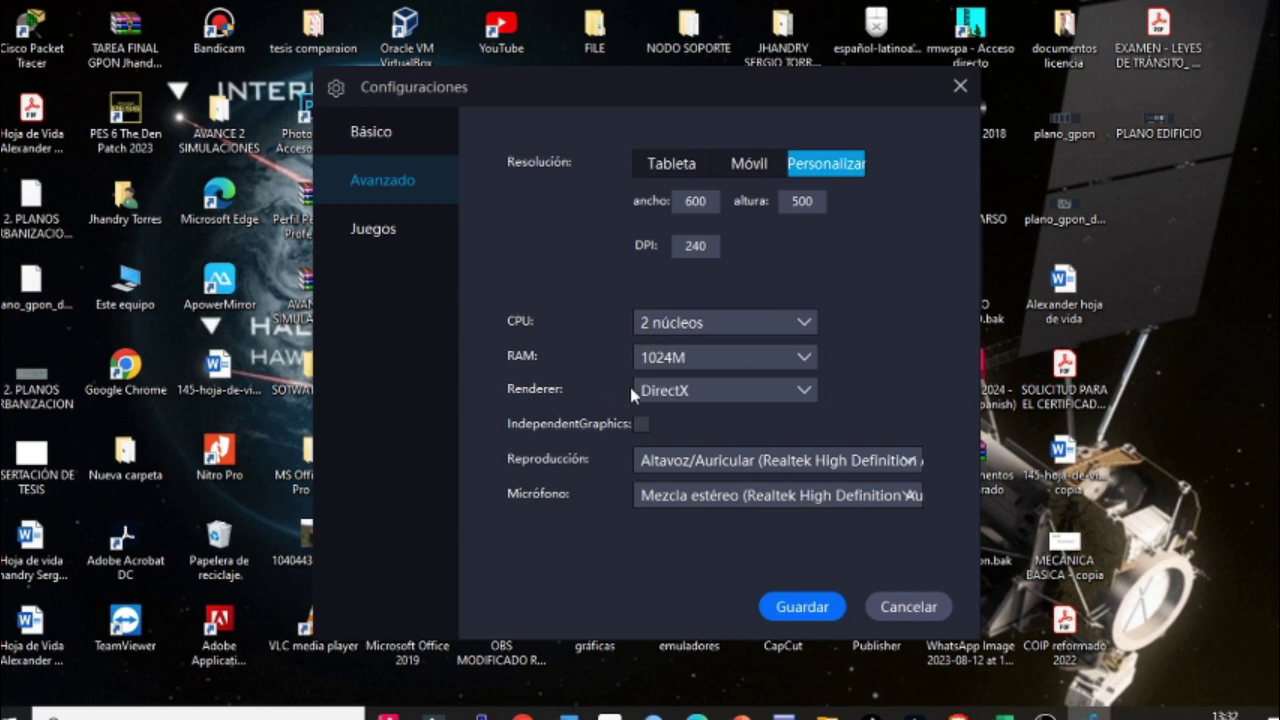
click(905, 607)
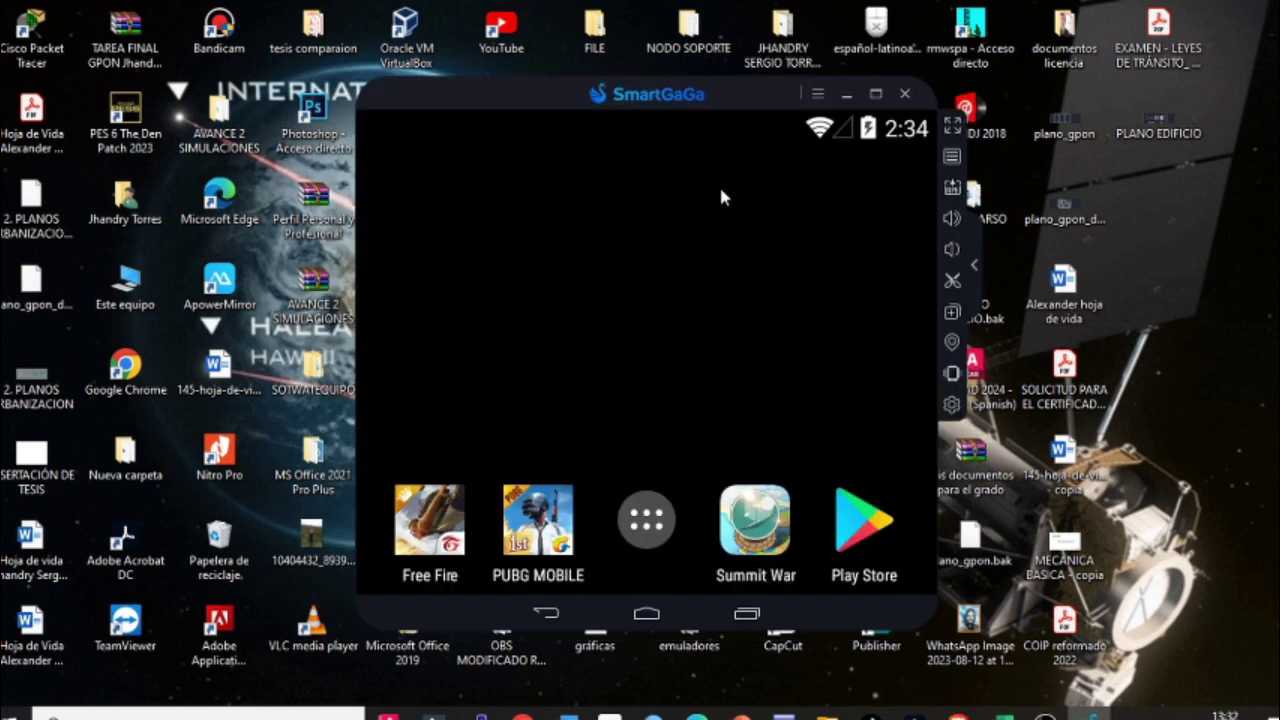
Step: Drag the Free Fire new JS file from the emuladores folder into the emulator
click(637, 527)
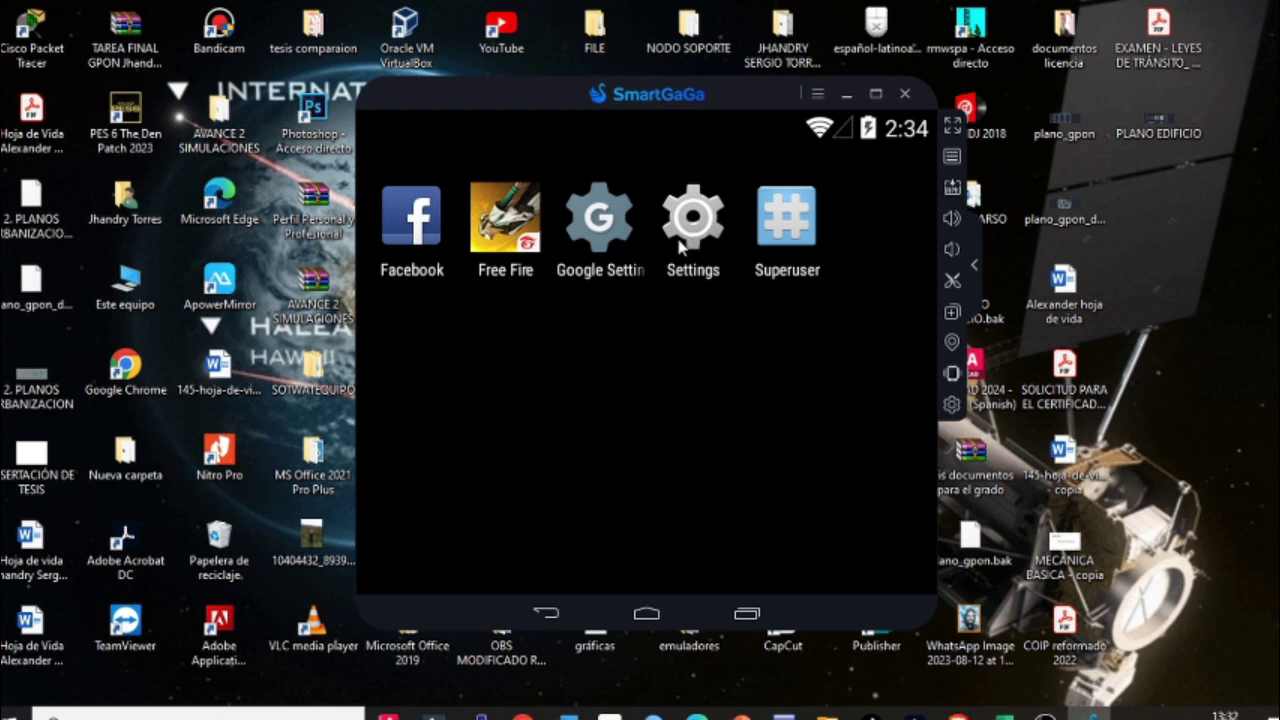
click(678, 88)
drag(678, 88, 676, 86)
click(826, 714)
scroll(335, 493, down, 10)
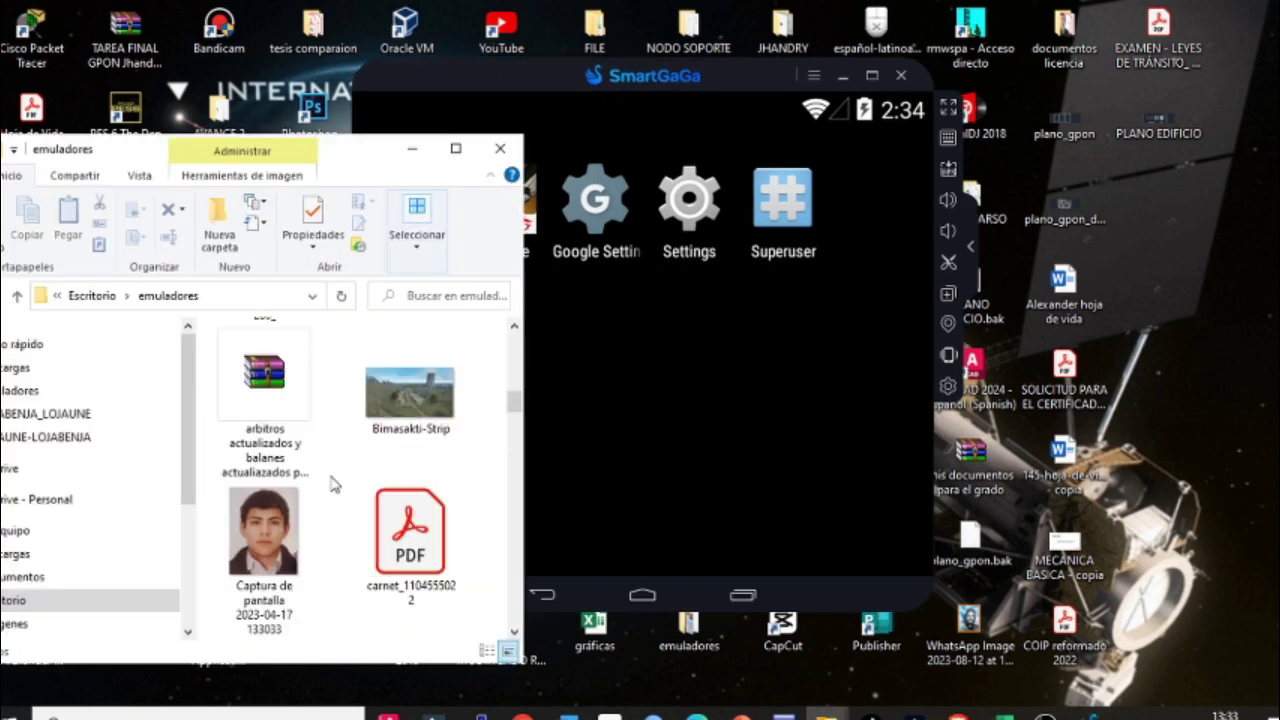
scroll(335, 493, down, 10)
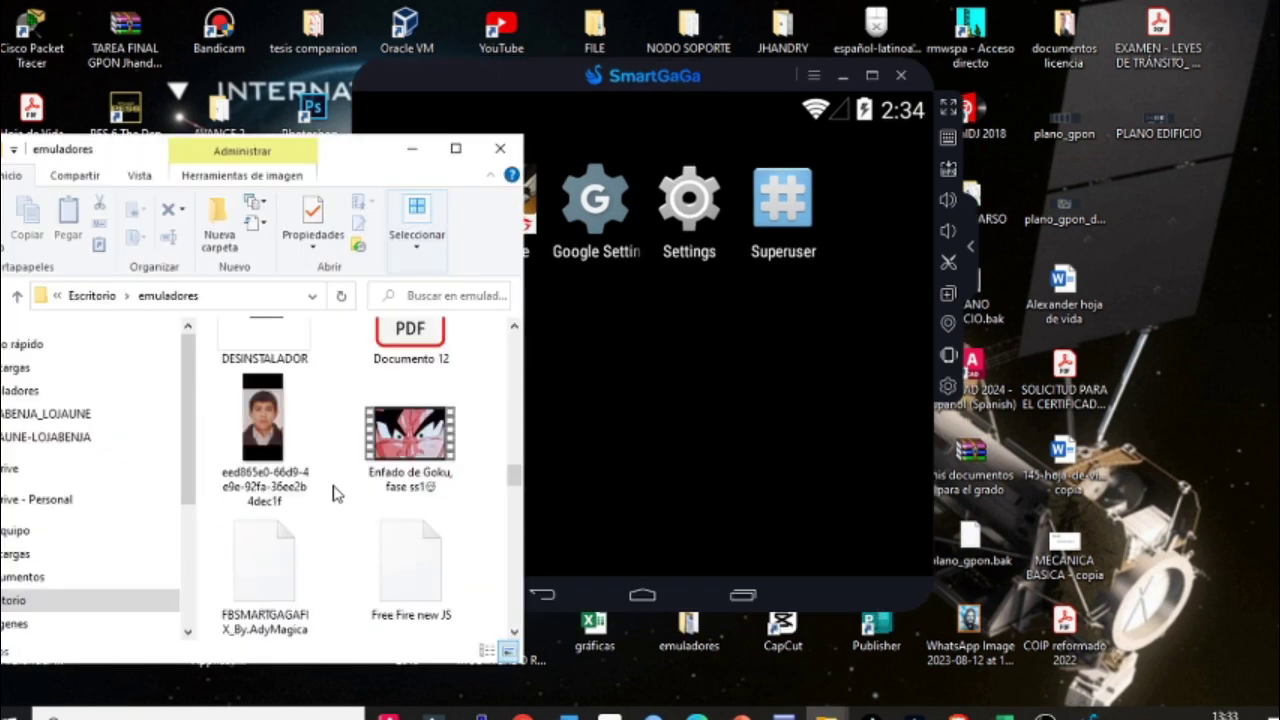
drag(366, 482, 420, 423)
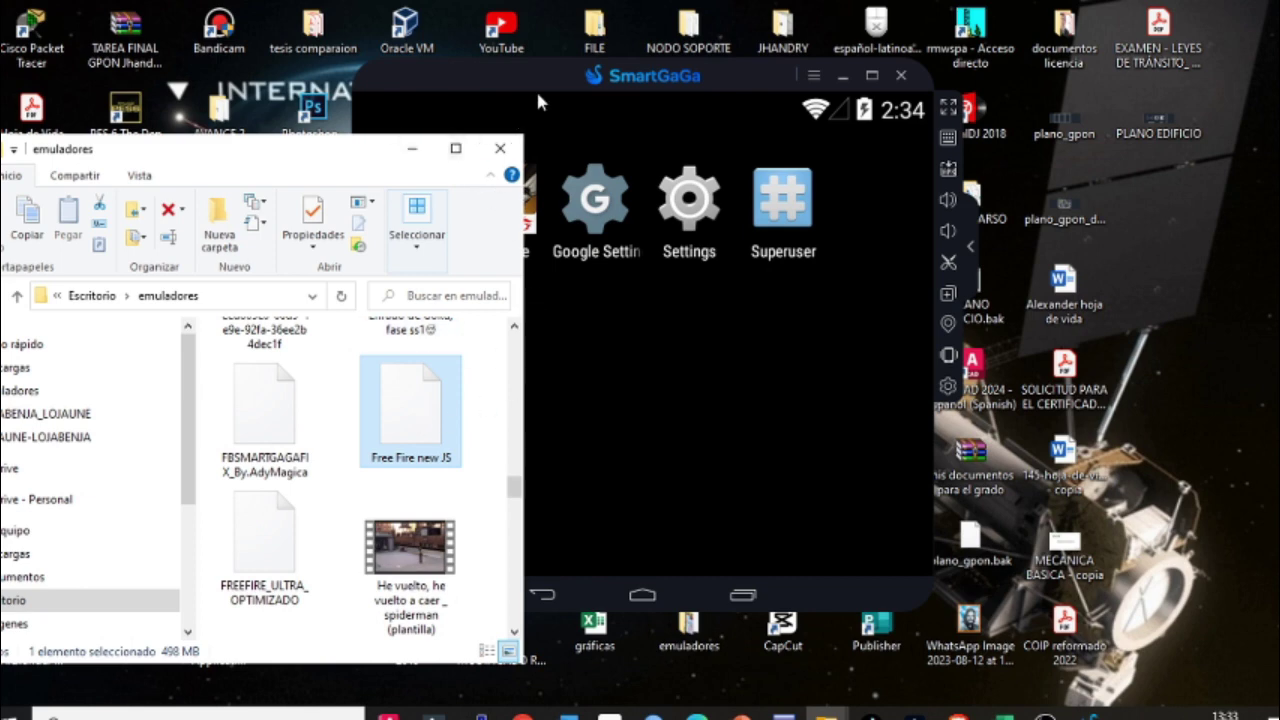
Step: Drag FBSMARTGAGAFIX into the emulator, close Explorer, recenter the window and launch Facebook
drag(535, 88, 891, 58)
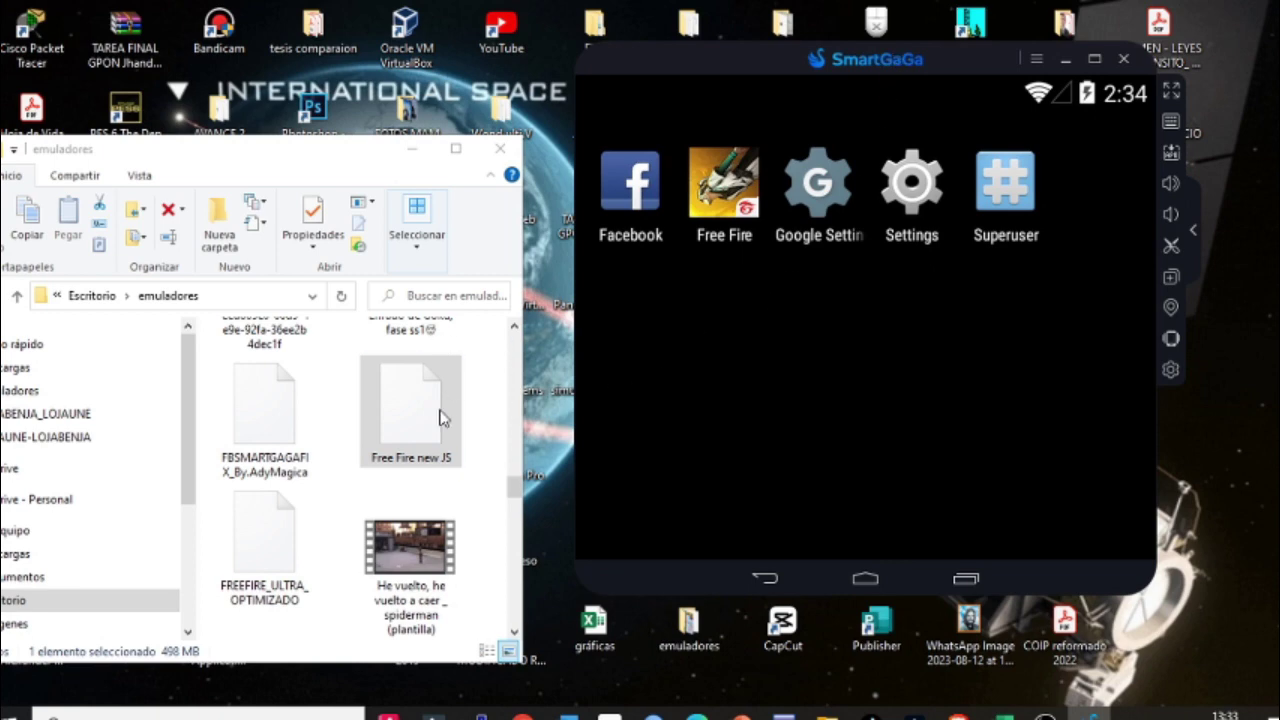
drag(270, 410, 780, 396)
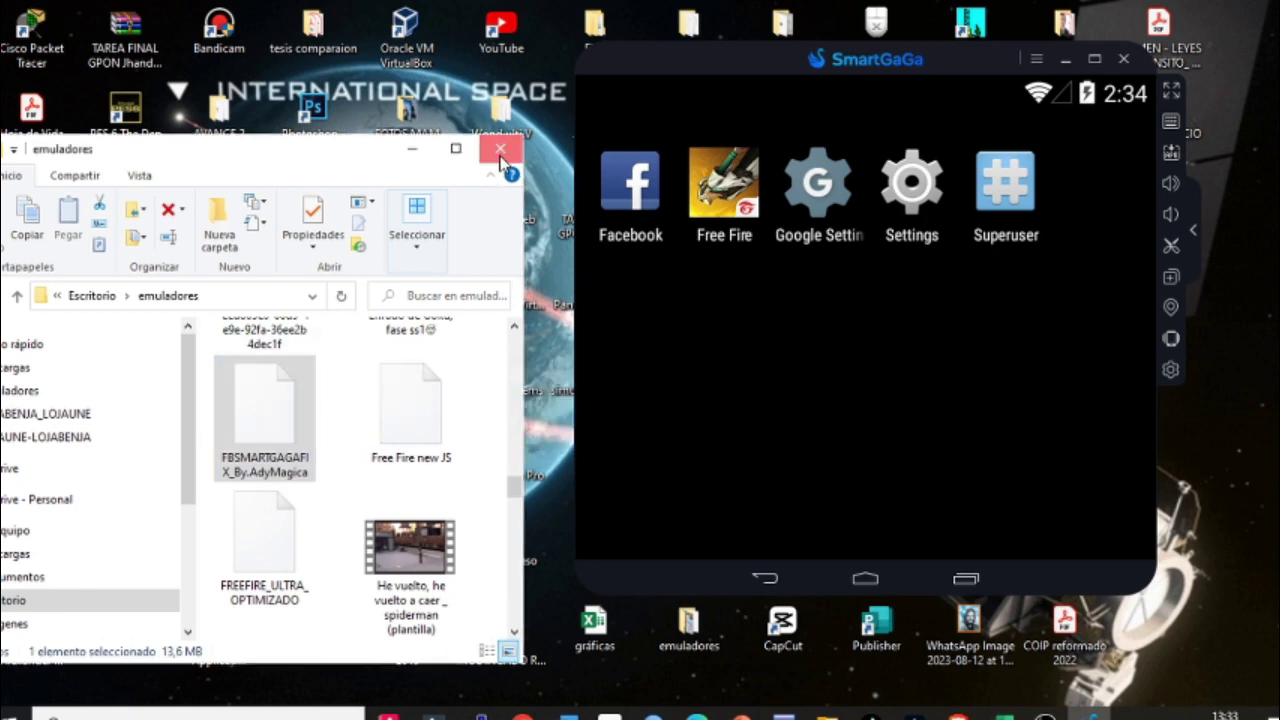
click(500, 152)
drag(755, 62, 549, 60)
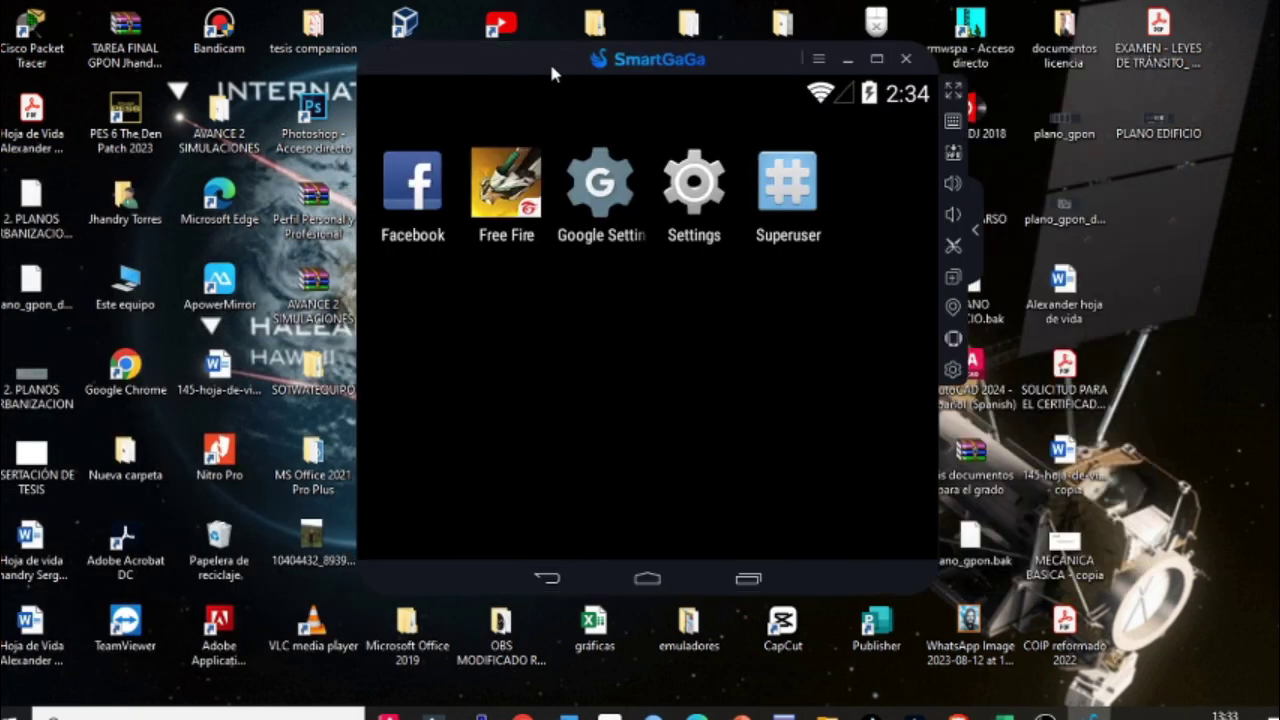
click(409, 218)
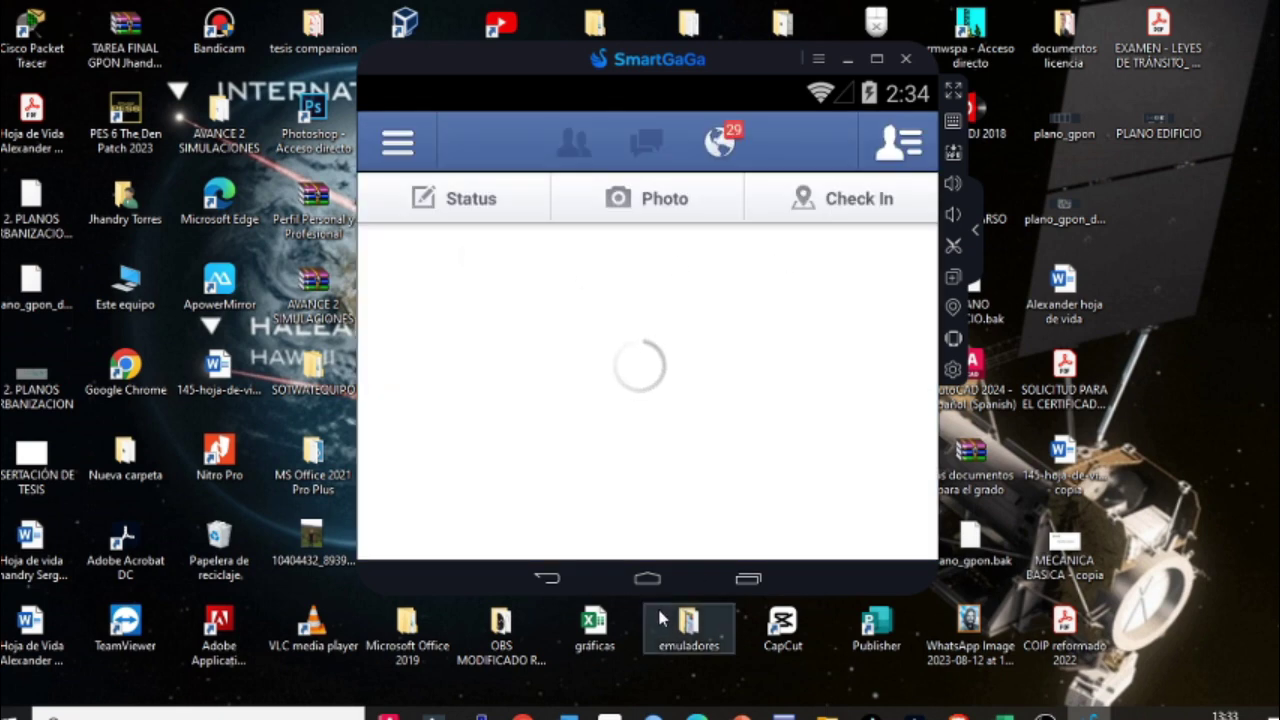
Step: Leave Facebook and open Android Settings, scrolling down to the accounts option
click(549, 578)
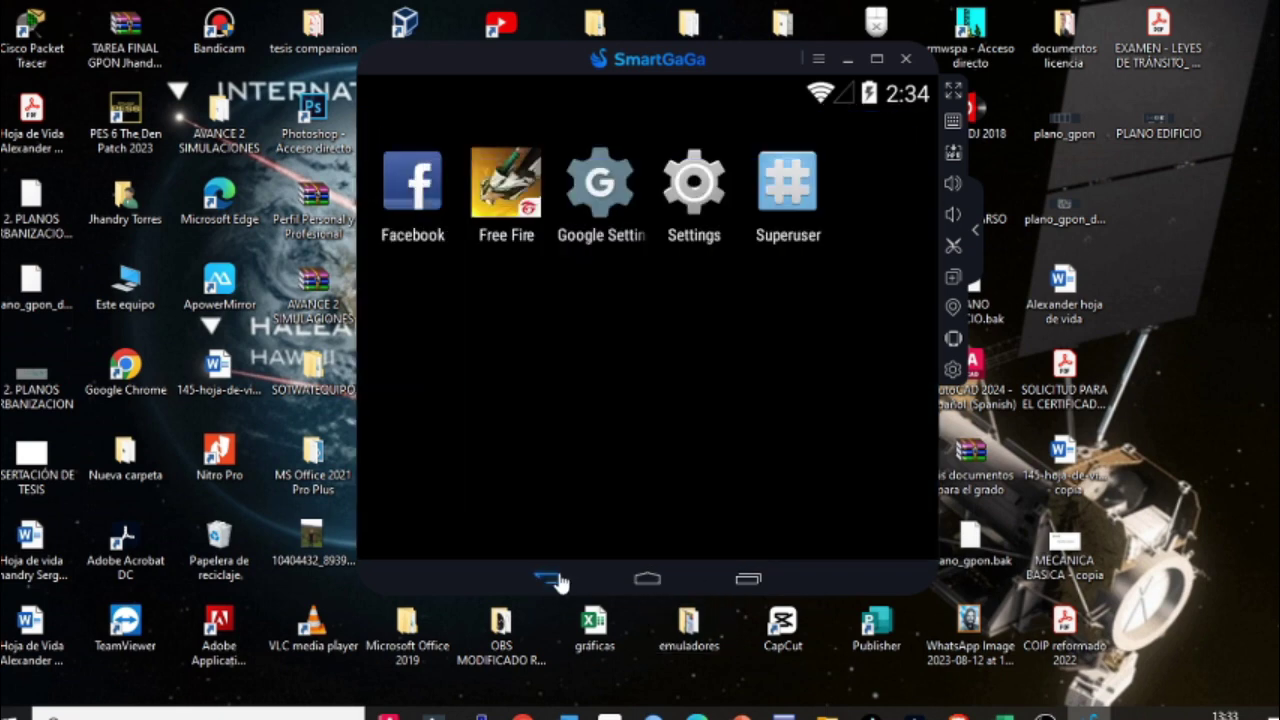
click(693, 205)
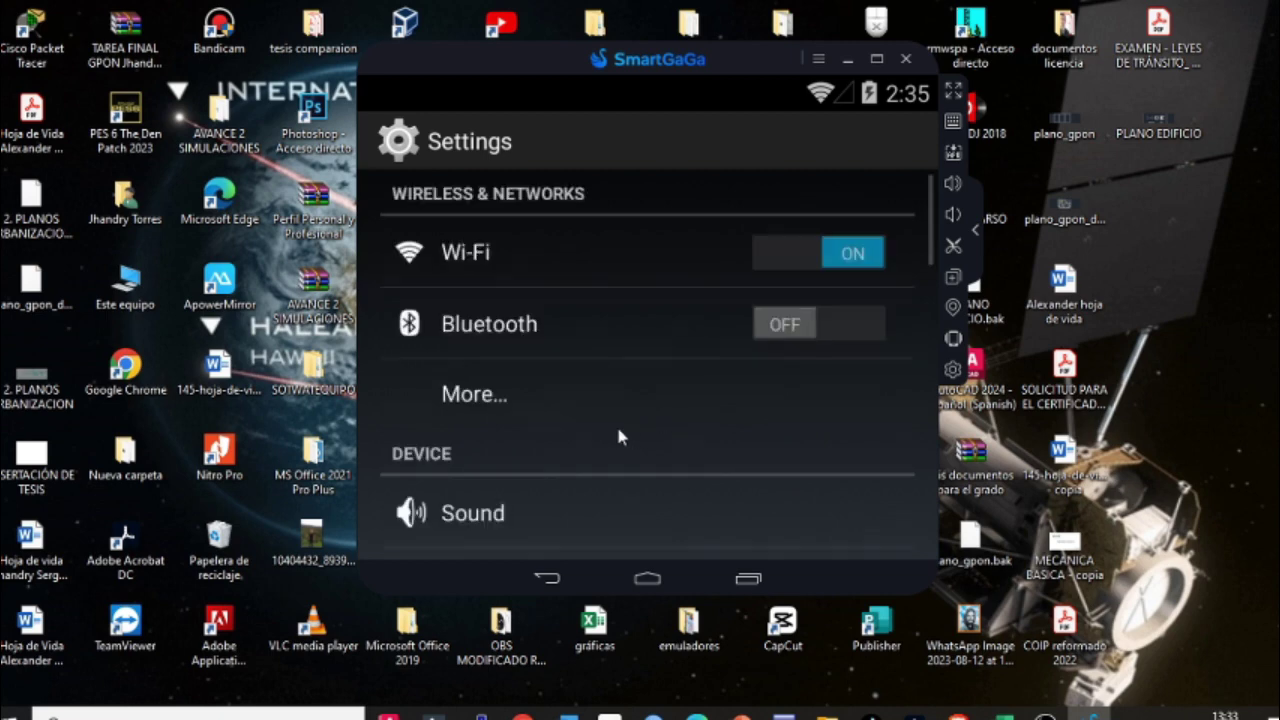
drag(617, 434, 672, 295)
scroll(672, 295, down, 6)
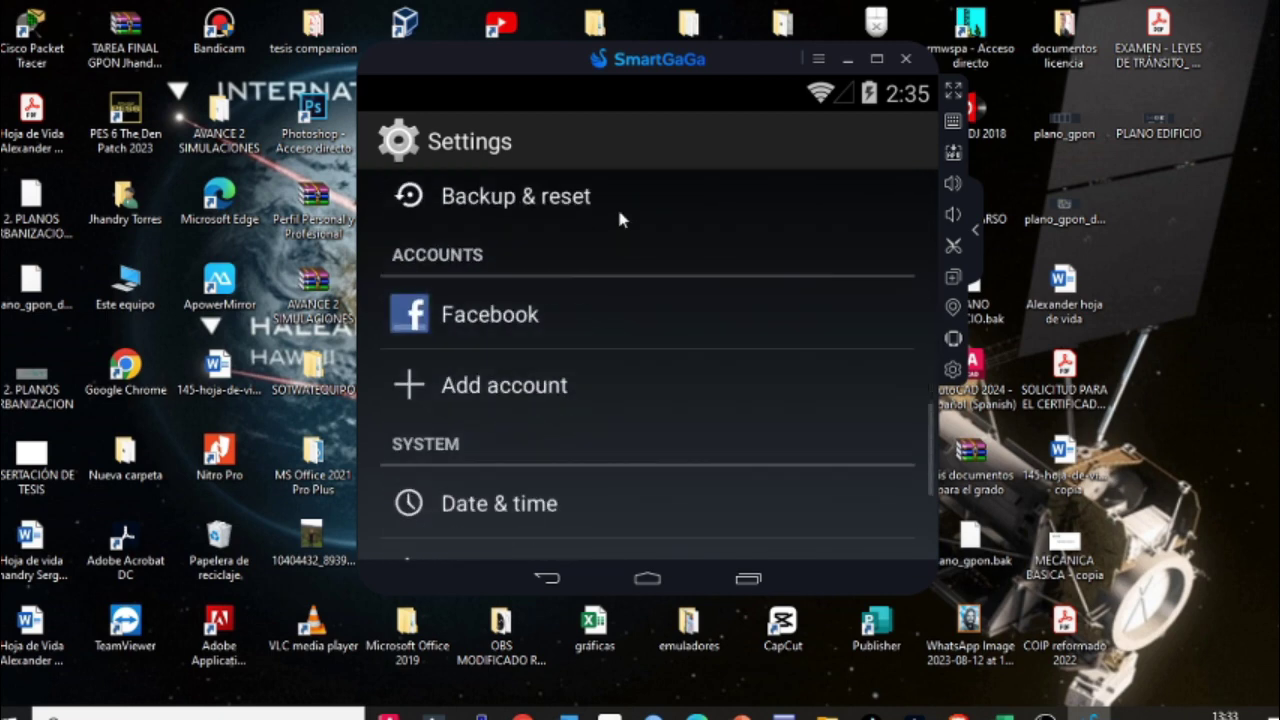
Step: Start adding an existing Google account, then abandon the sign-in and return home
click(547, 398)
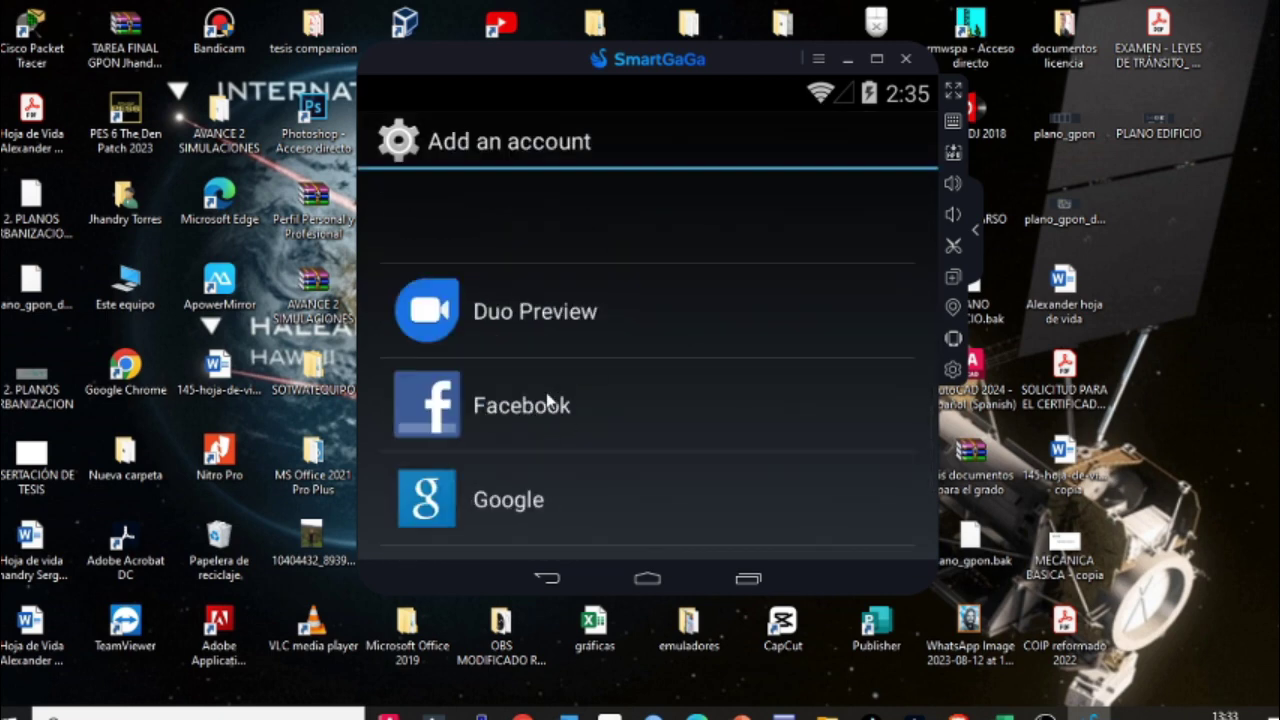
click(528, 497)
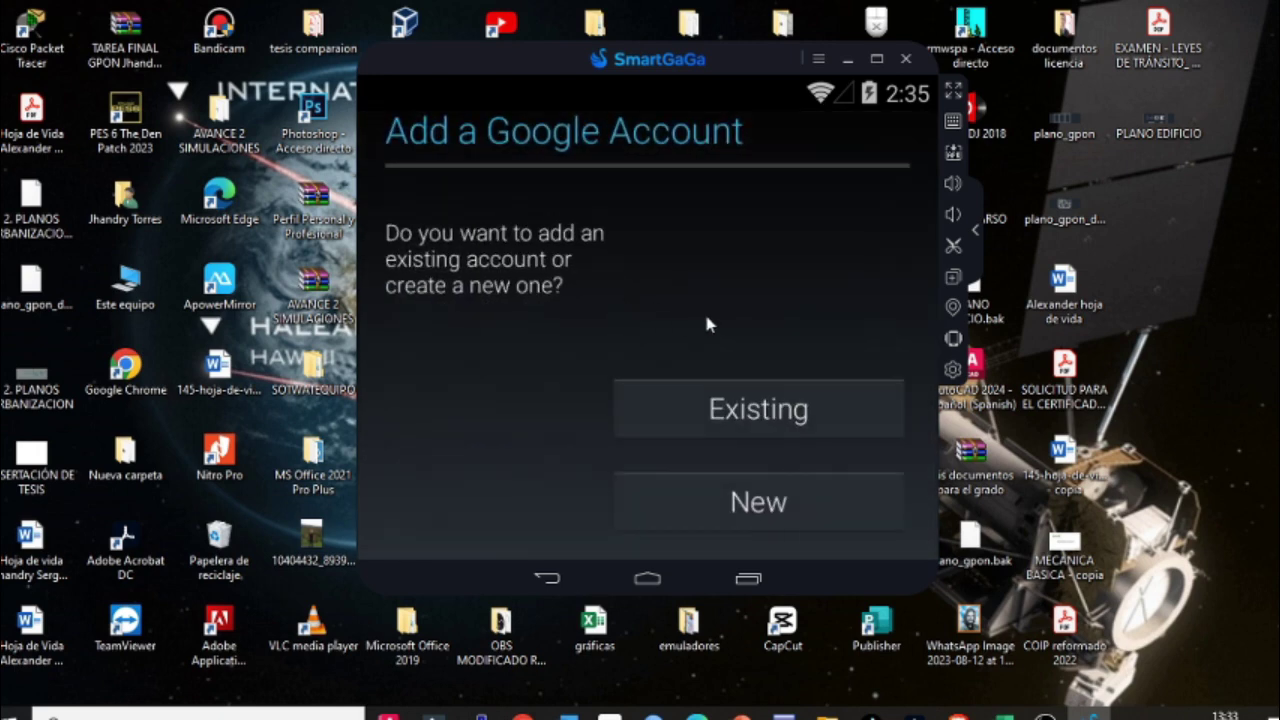
click(731, 433)
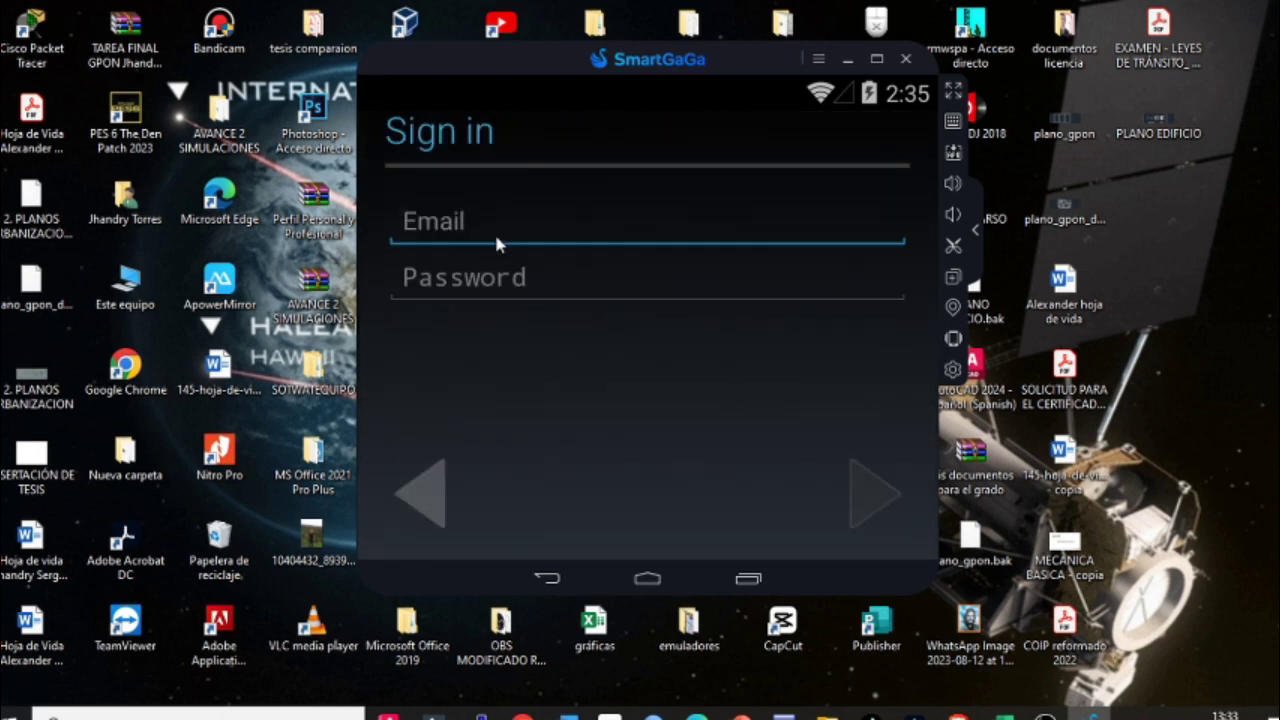
click(746, 577)
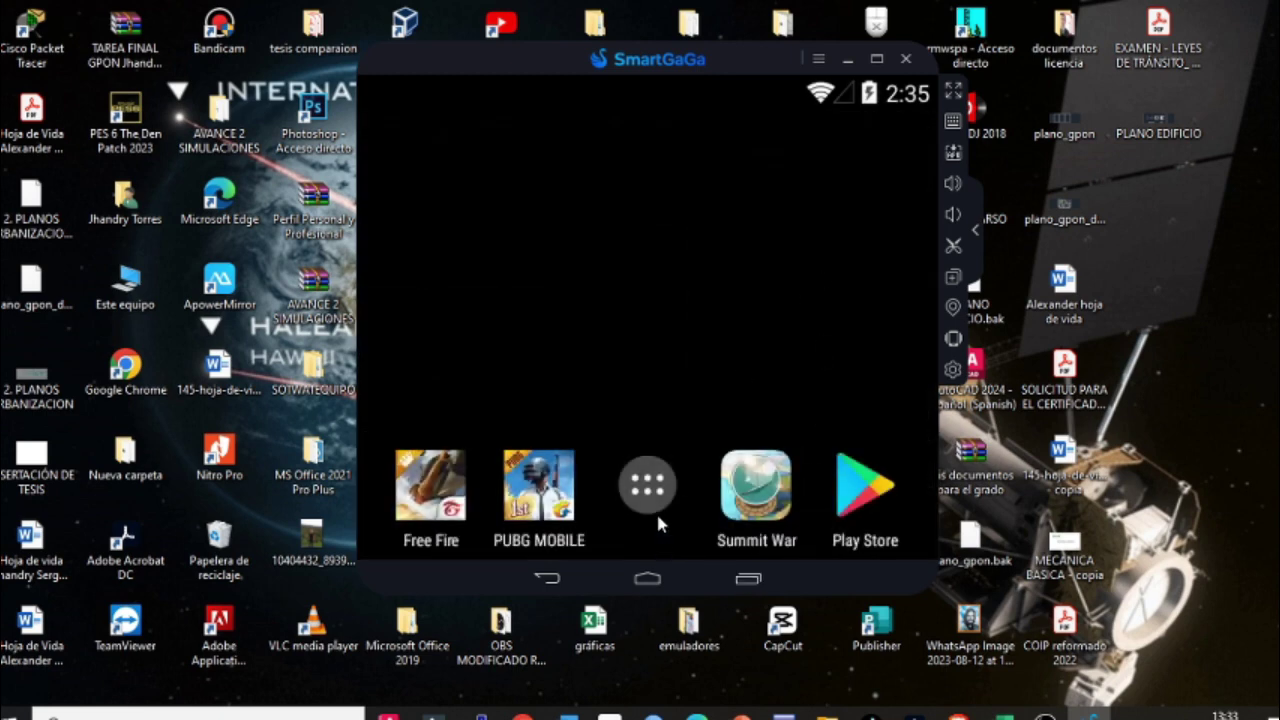
click(654, 482)
Step: Launch Free Fire, accept the INFORMATION emulator notice and close the Reina Faraona promos
click(506, 183)
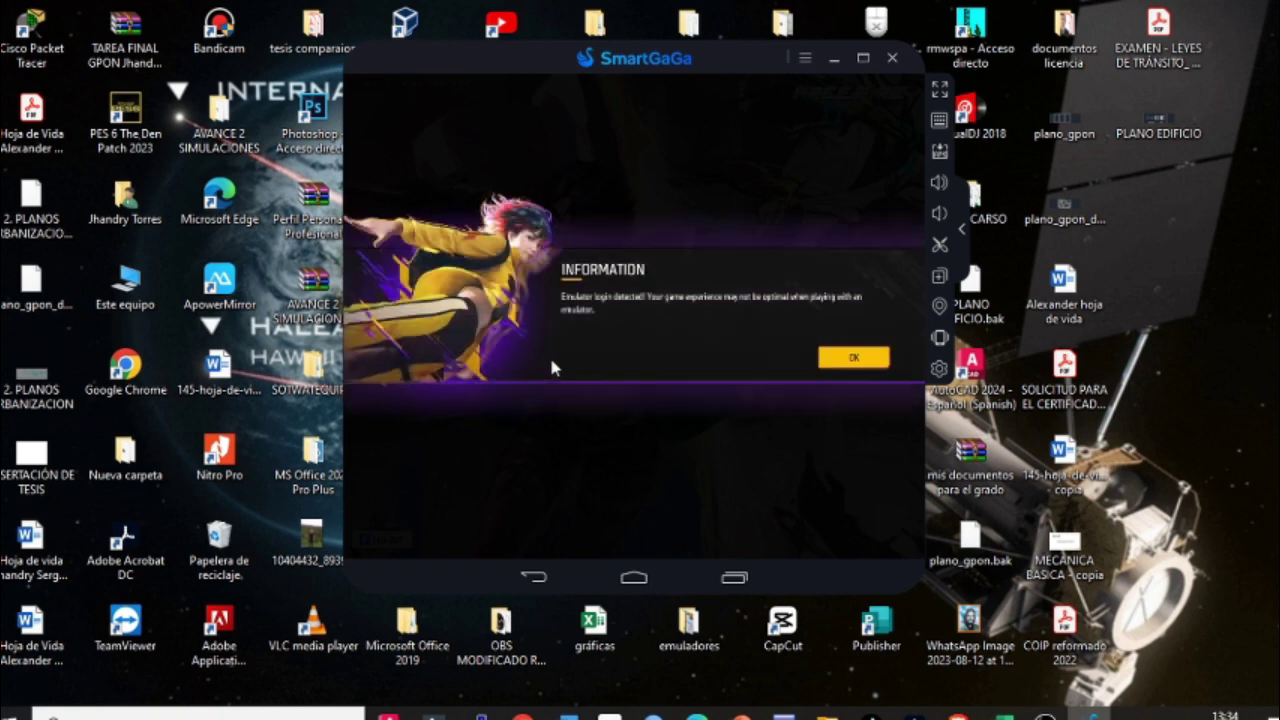
click(883, 357)
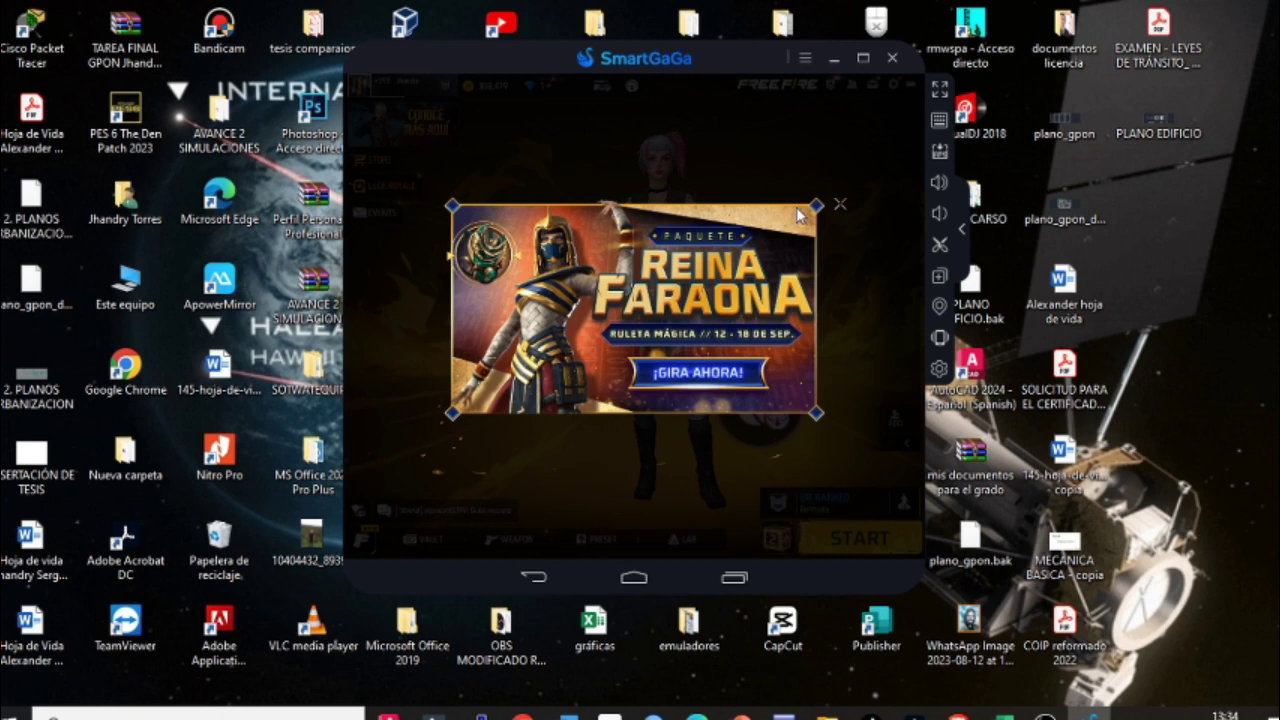
click(838, 205)
click(836, 206)
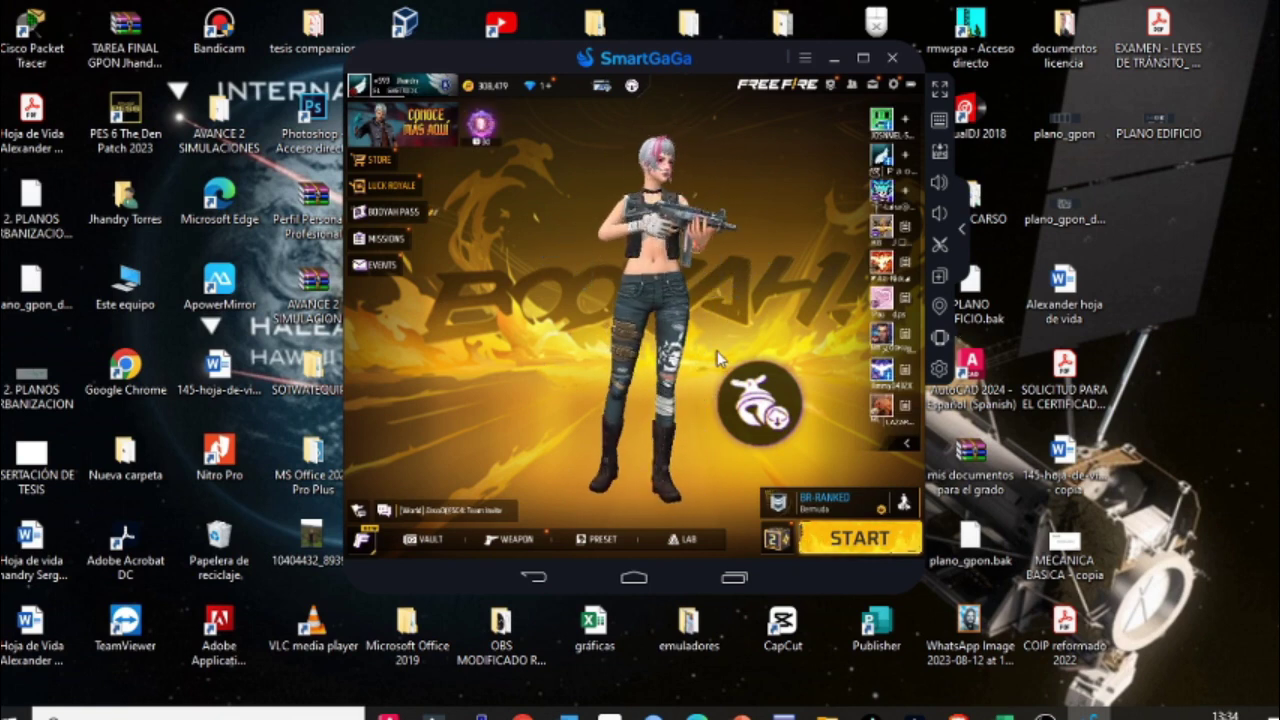
Step: Browse Free Fire's Sensitivity, Controls and Display settings tabs, then enter CUSTOM HUD
click(895, 86)
click(398, 233)
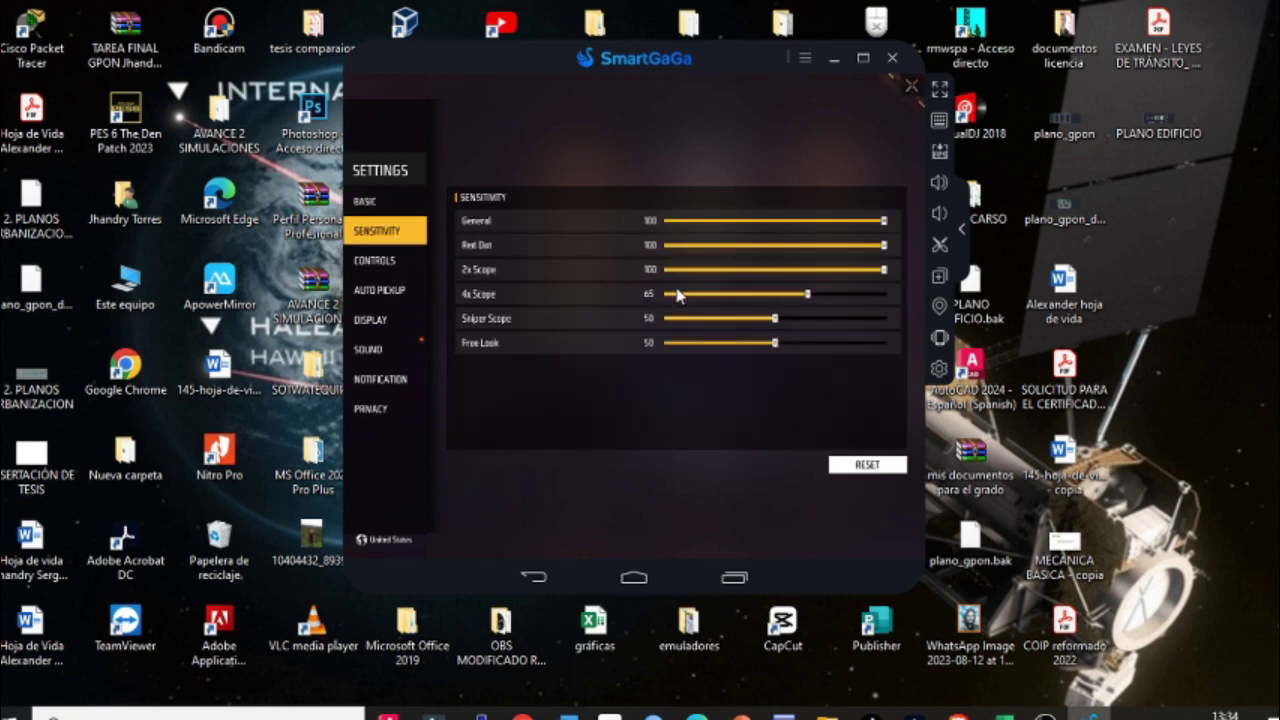
click(415, 266)
click(375, 320)
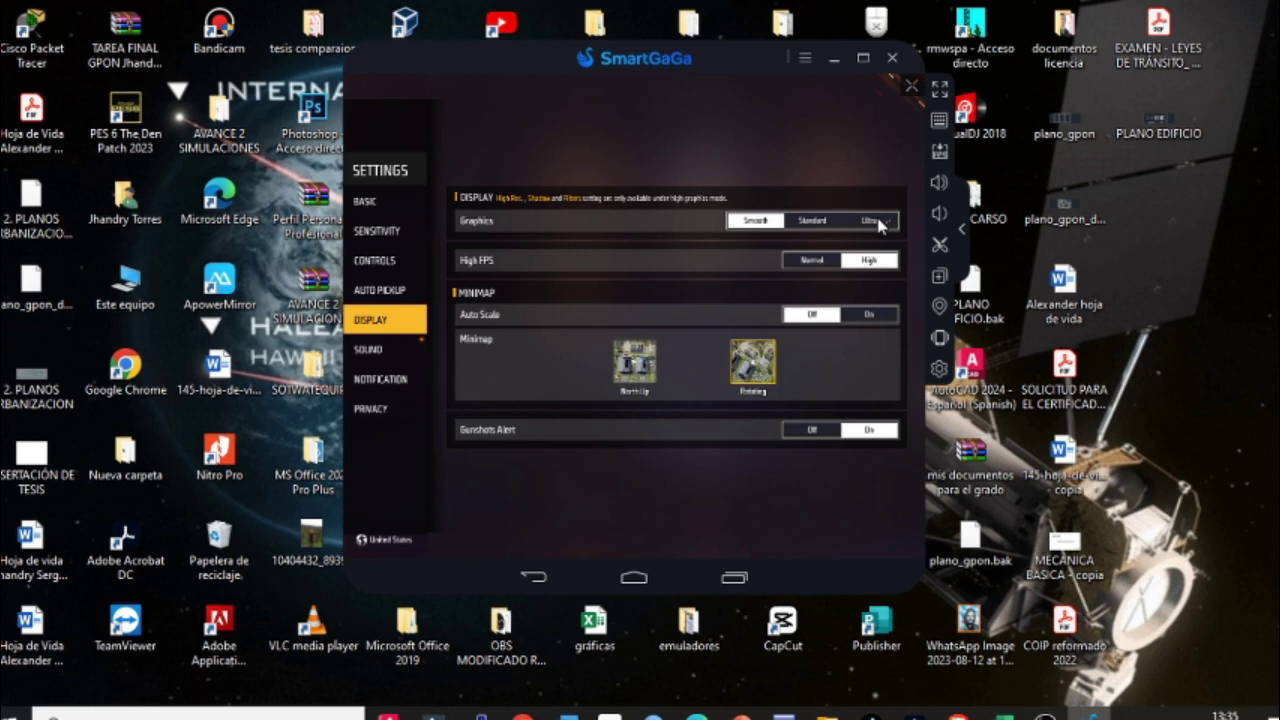
click(374, 262)
click(855, 545)
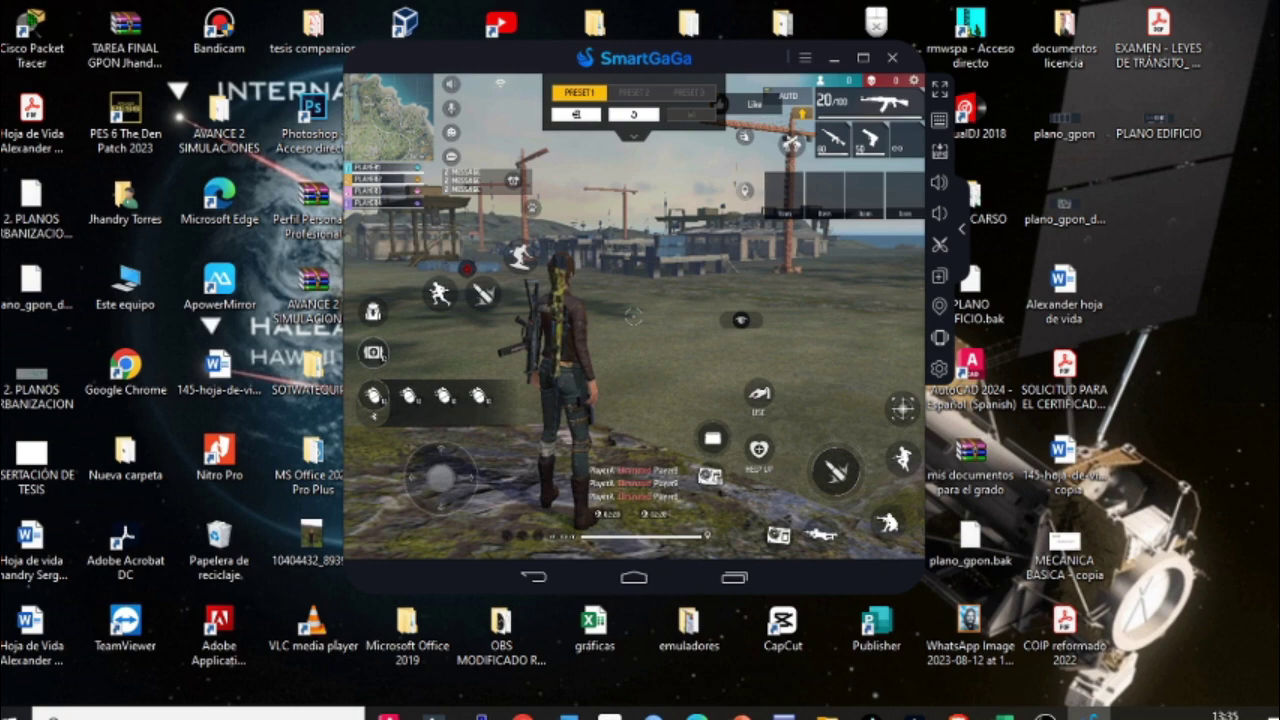
Step: Show the key-mapping overlay over the Free Fire HUD and nudge the emulator window up-left
click(939, 120)
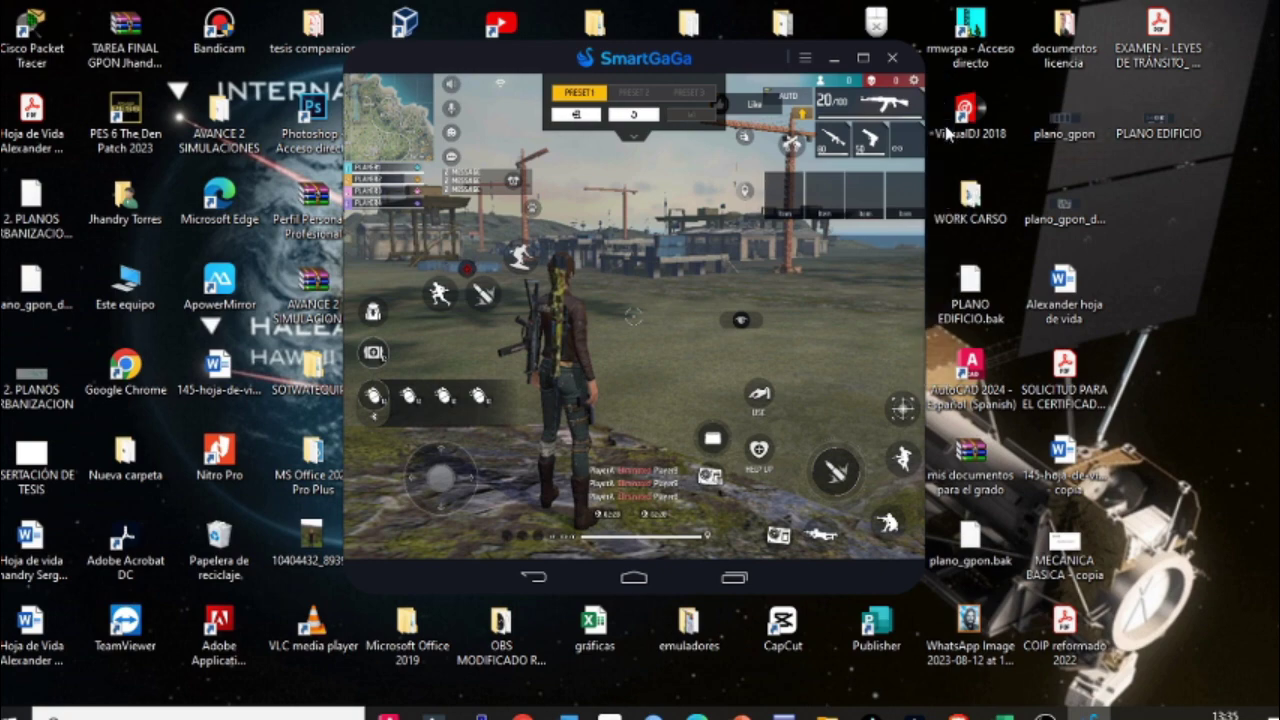
drag(769, 63, 737, 39)
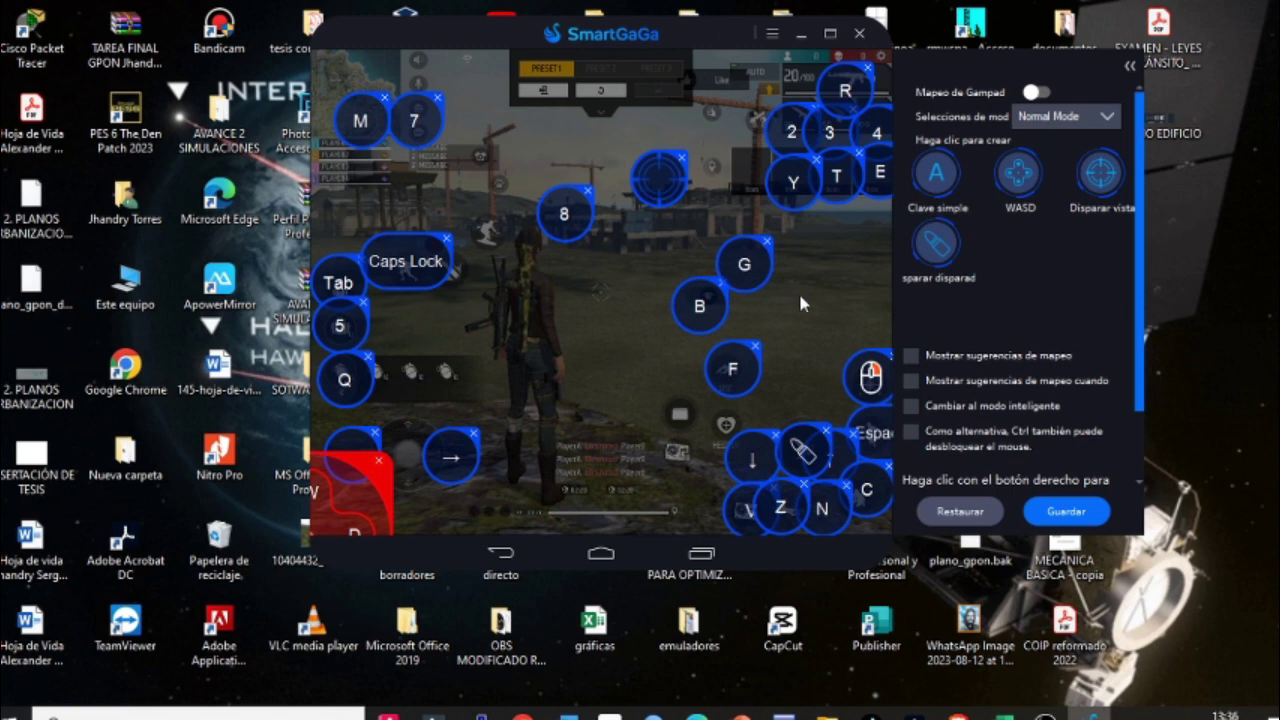
Step: Open the view-control key's properties and scroll to its advanced settings
click(660, 183)
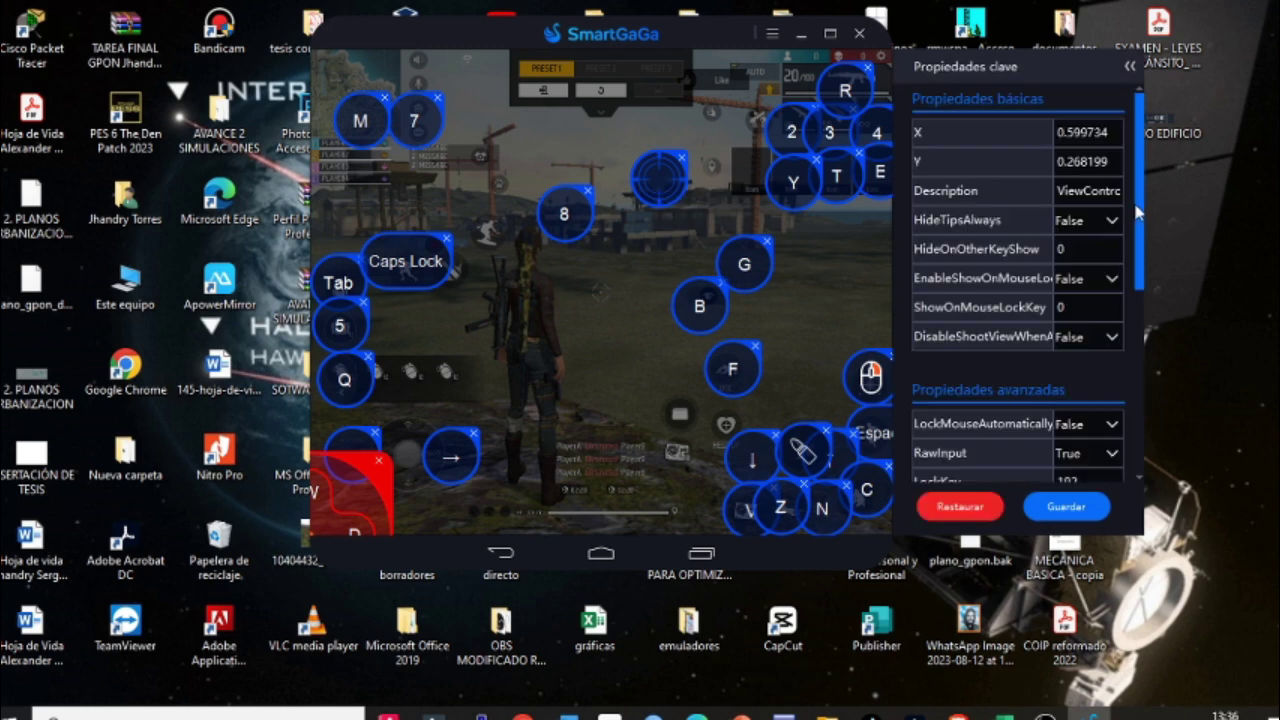
scroll(1142, 212, down, 1)
scroll(1146, 208, up, 1)
scroll(1140, 210, down, 3)
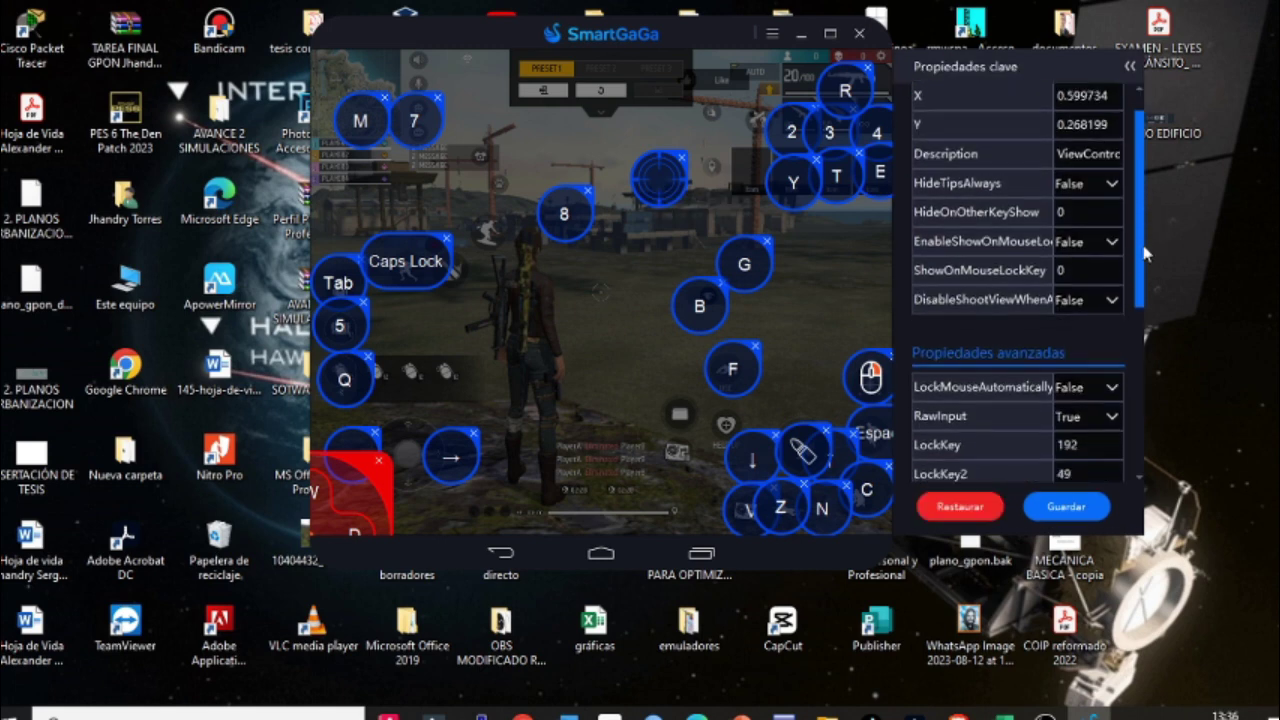
scroll(1140, 210, up, 3)
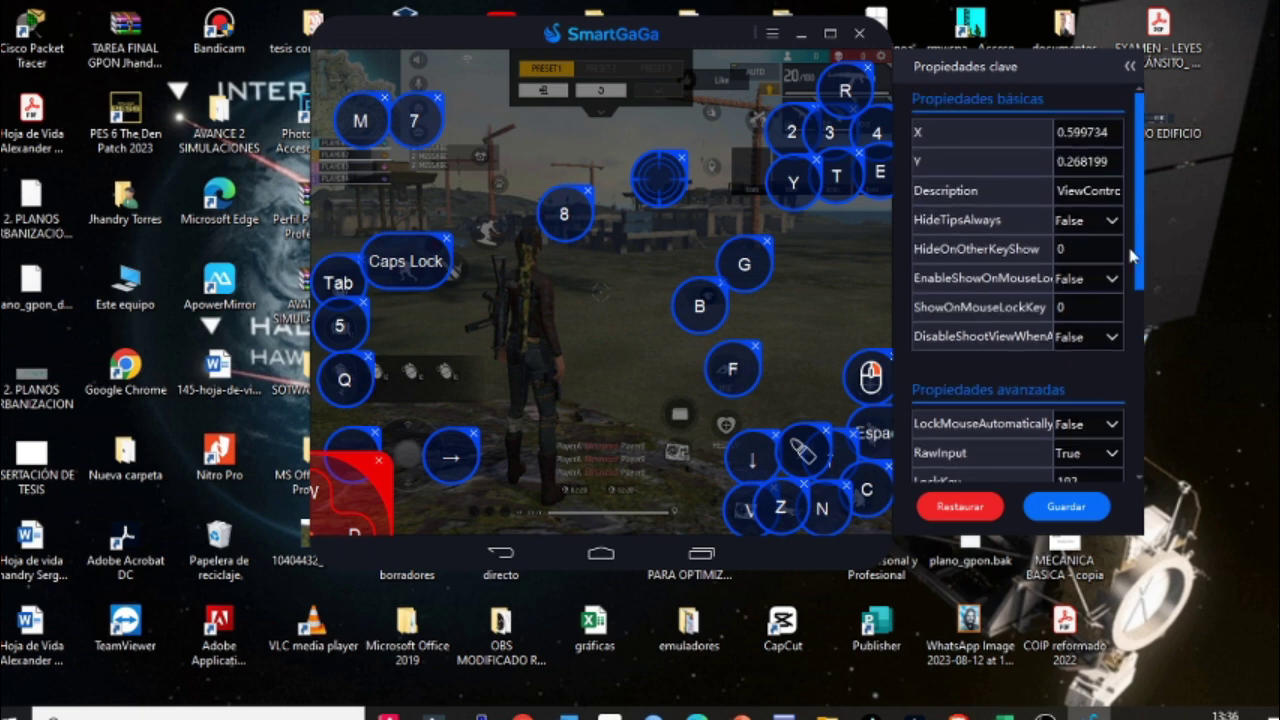
drag(1140, 250, 1145, 311)
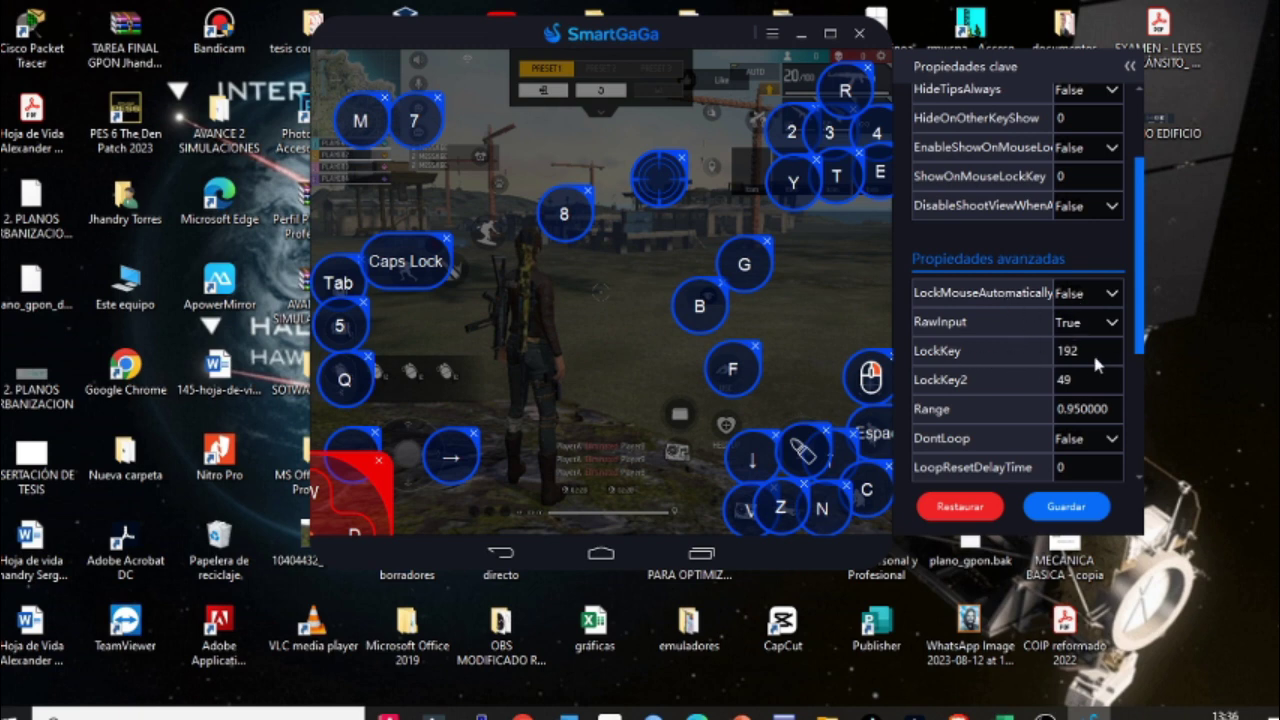
drag(1142, 287, 1146, 308)
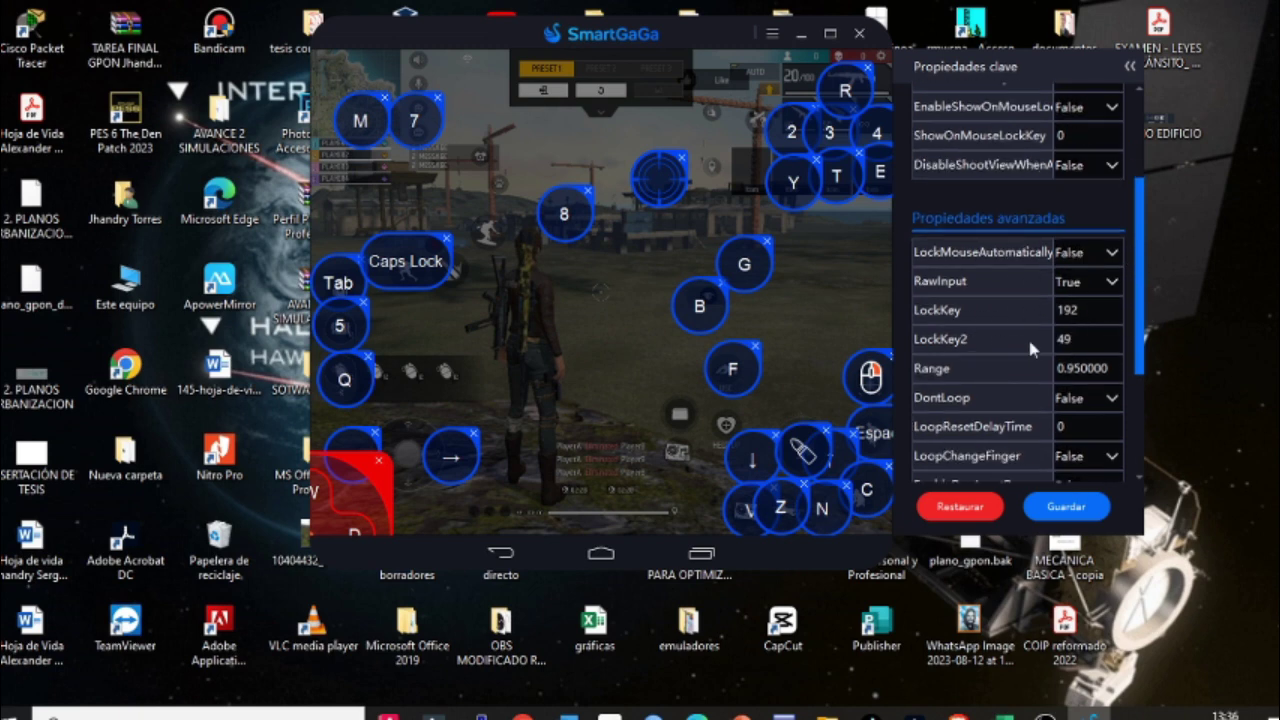
Step: Keep LockKey2 at 49 and X/Y sensitivity at 1.5/2.3, then save the key properties
key(ctrl+a)
click(1070, 339)
drag(1140, 352, 1143, 390)
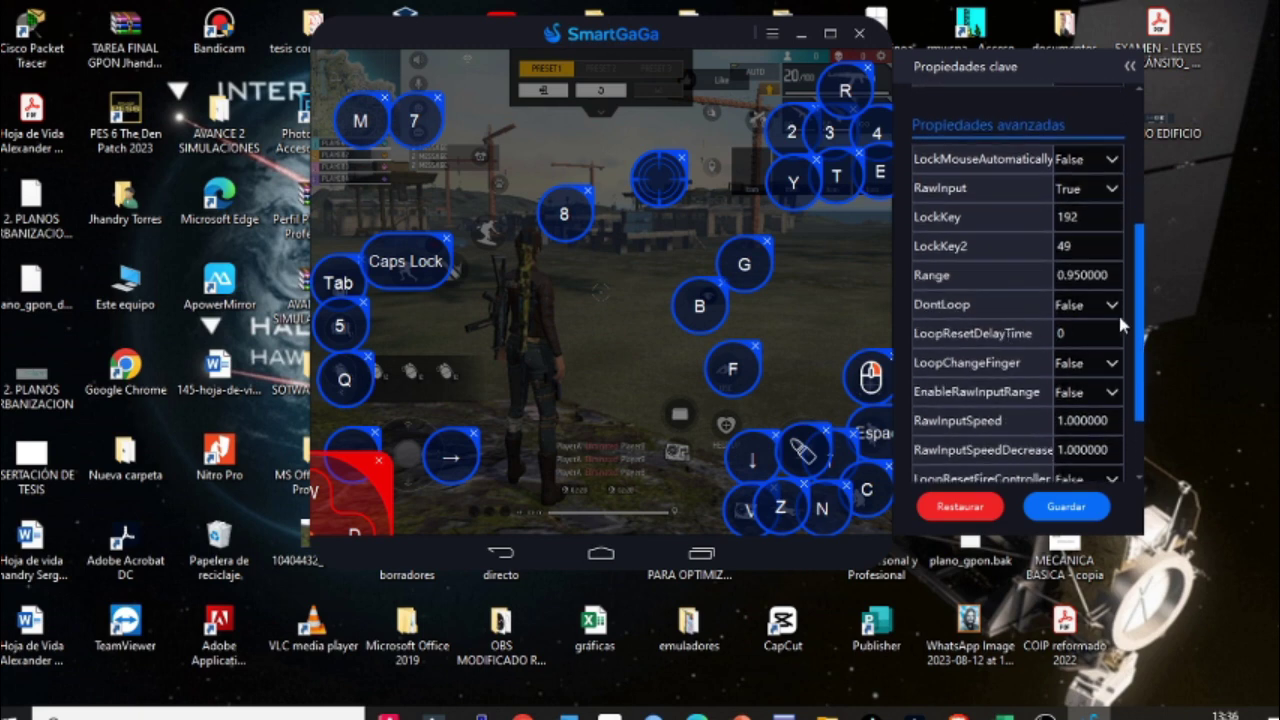
drag(1145, 340, 1144, 443)
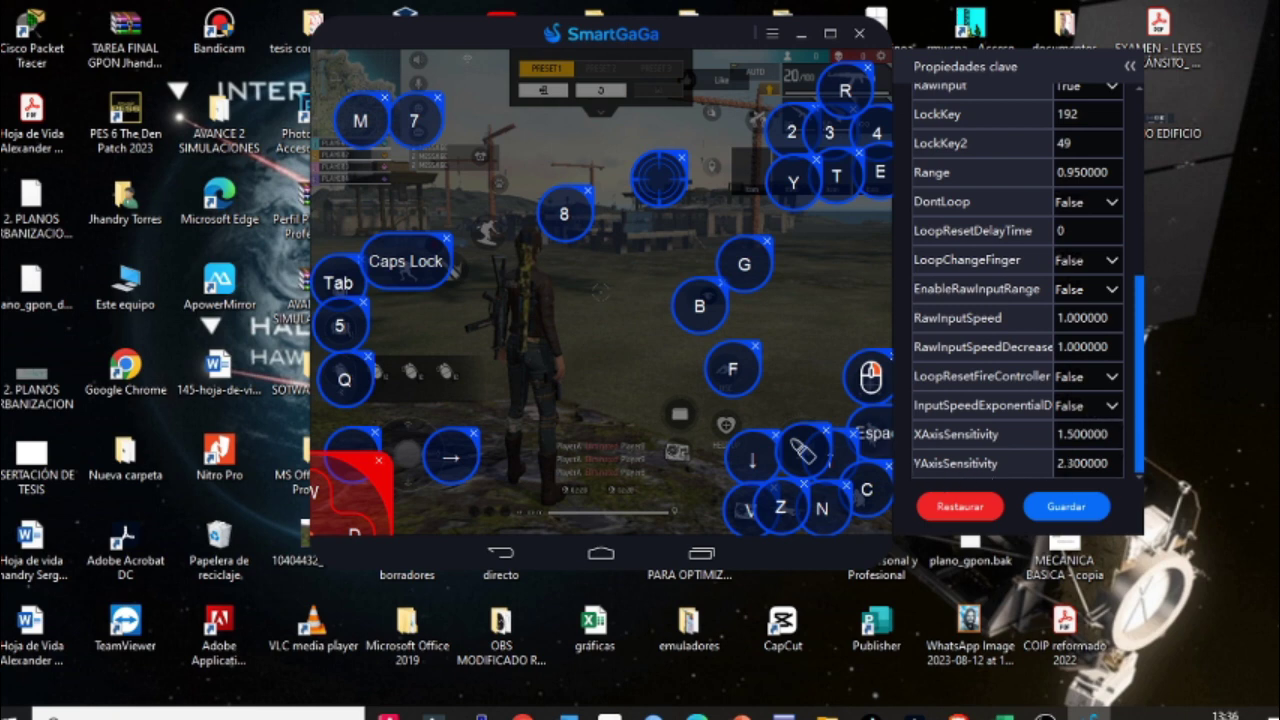
click(1065, 507)
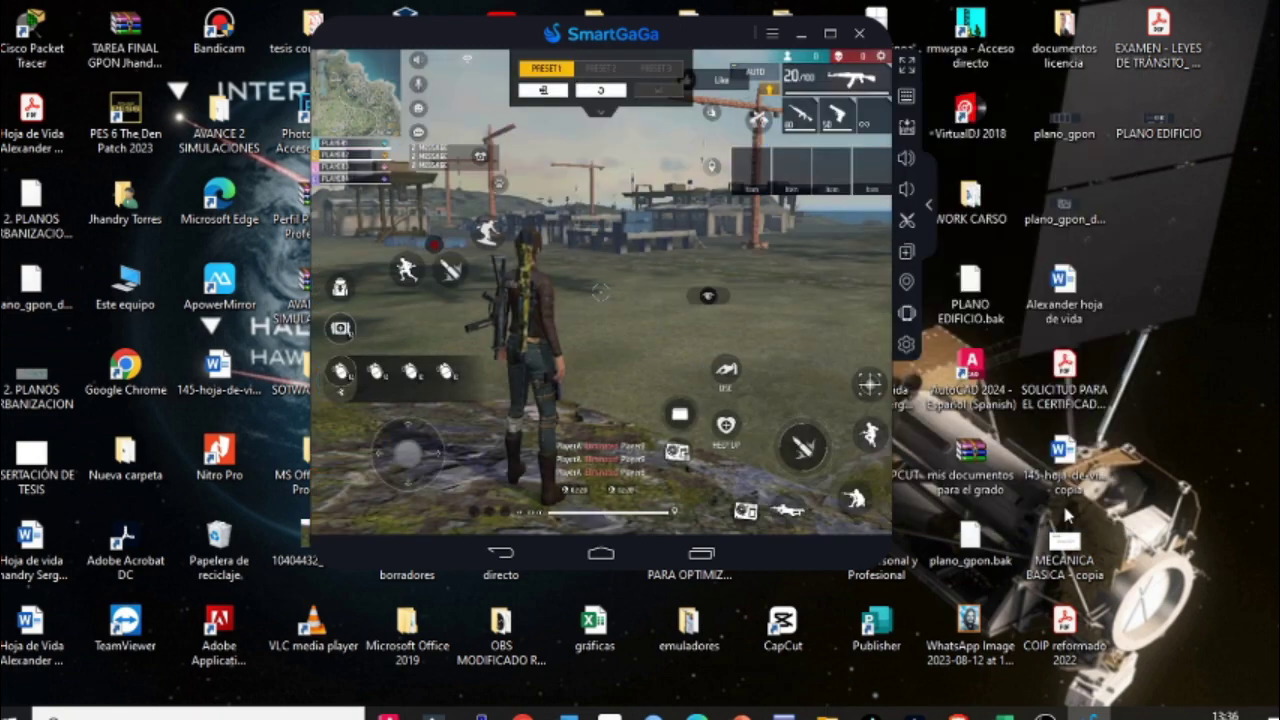
Step: Save the key mapping, return from Free Fire settings to the lobby, and rotate the character to show her back
click(548, 87)
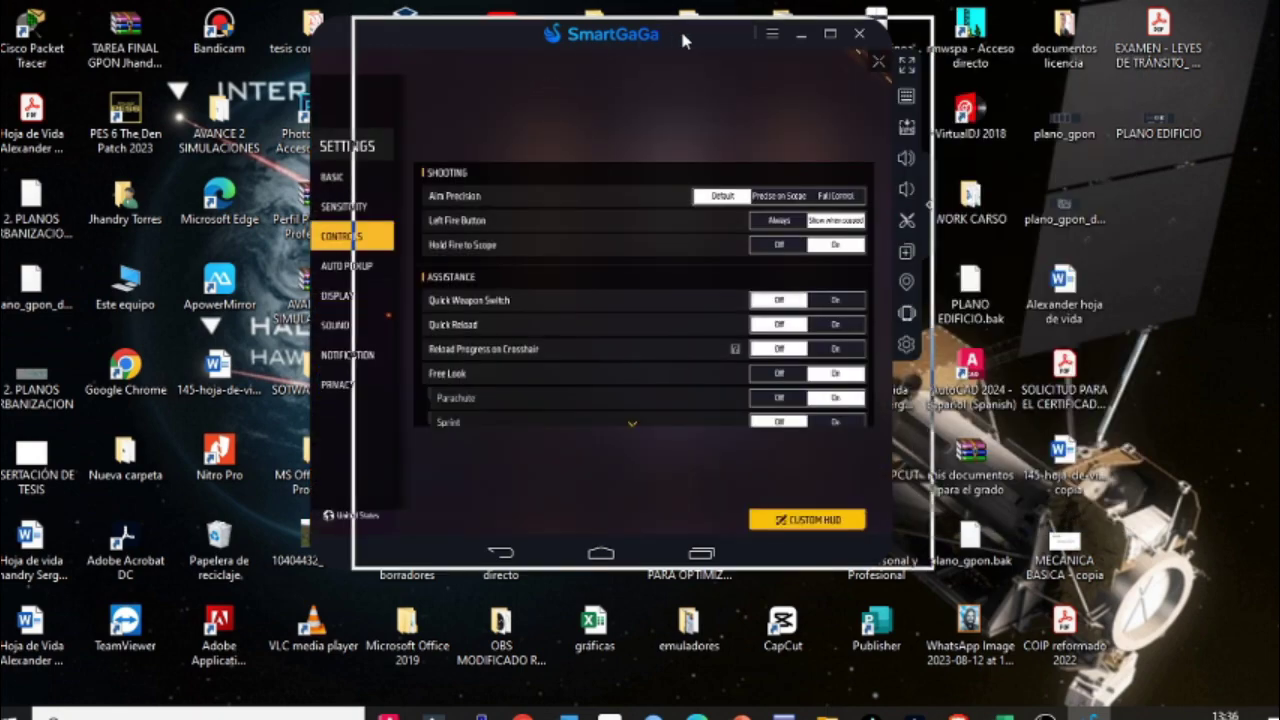
drag(680, 27, 722, 27)
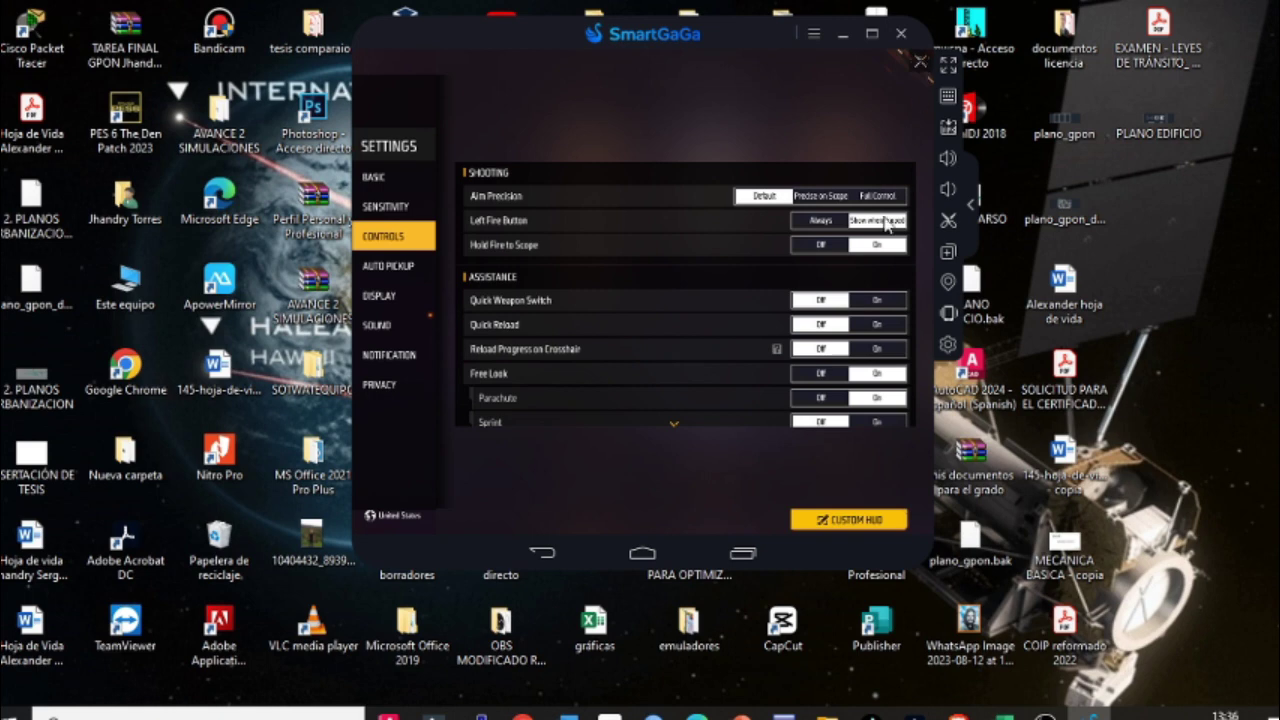
click(919, 62)
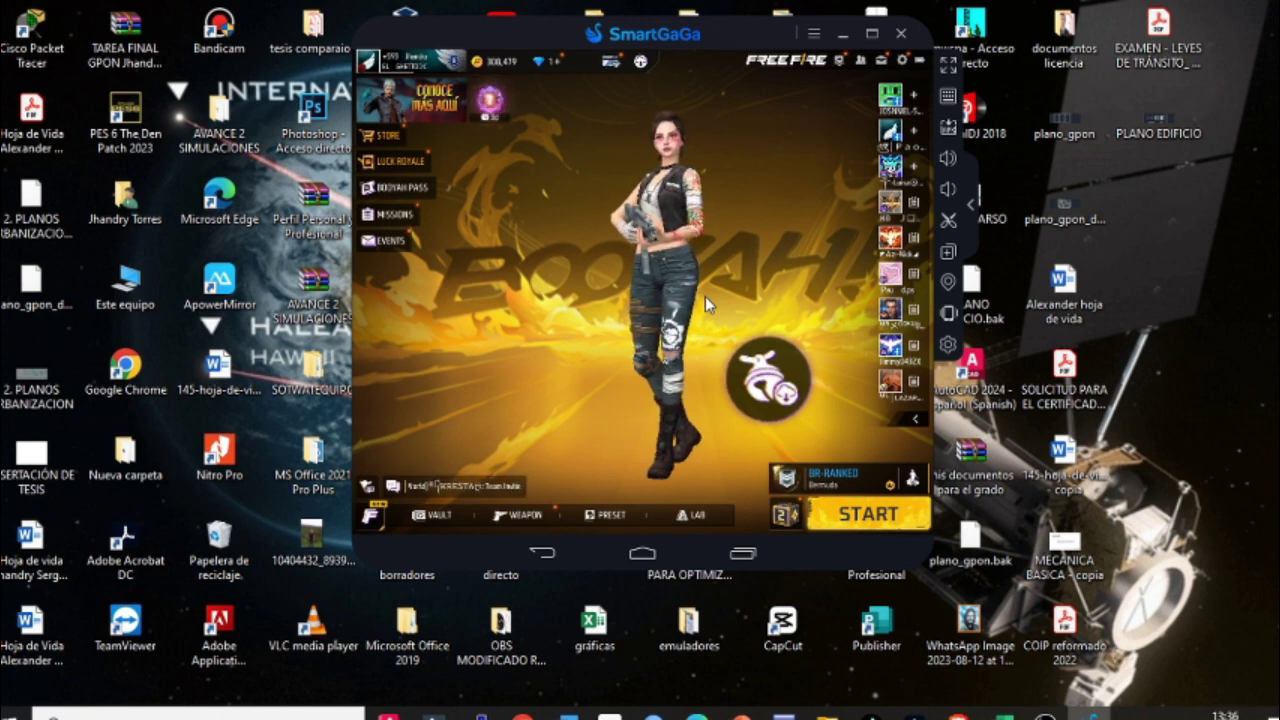
drag(765, 270, 414, 269)
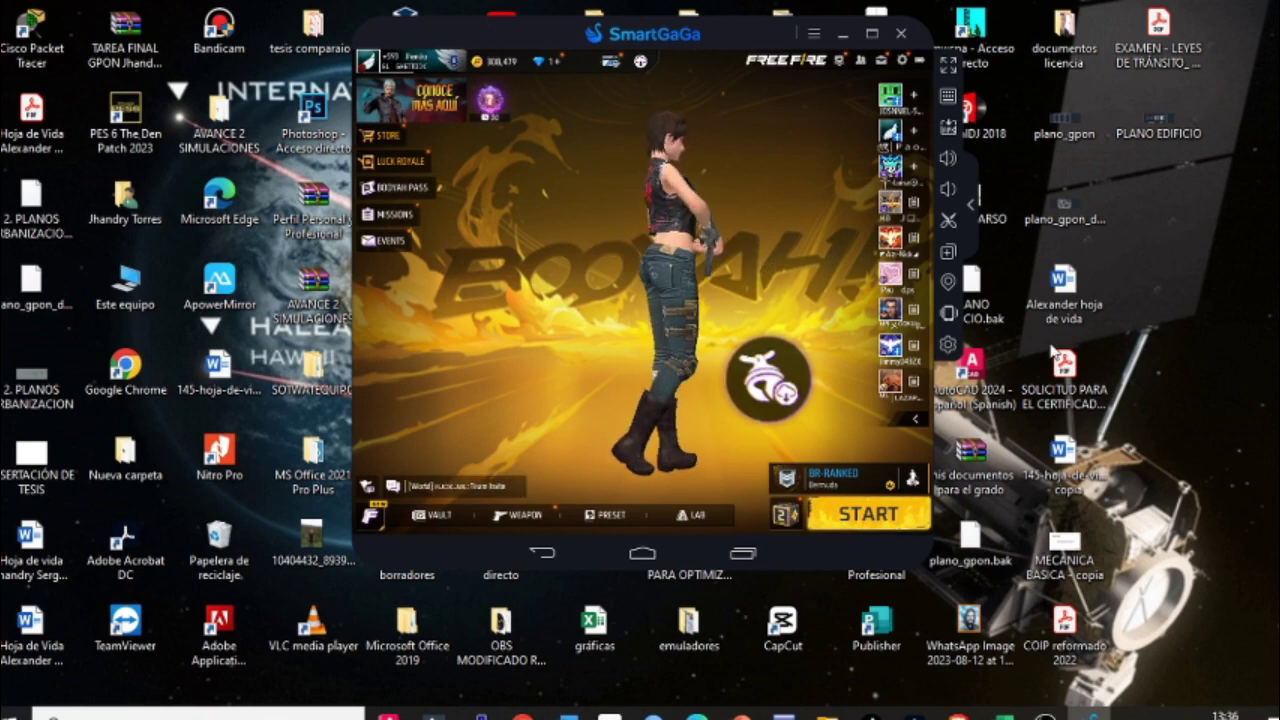
drag(373, 430, 720, 432)
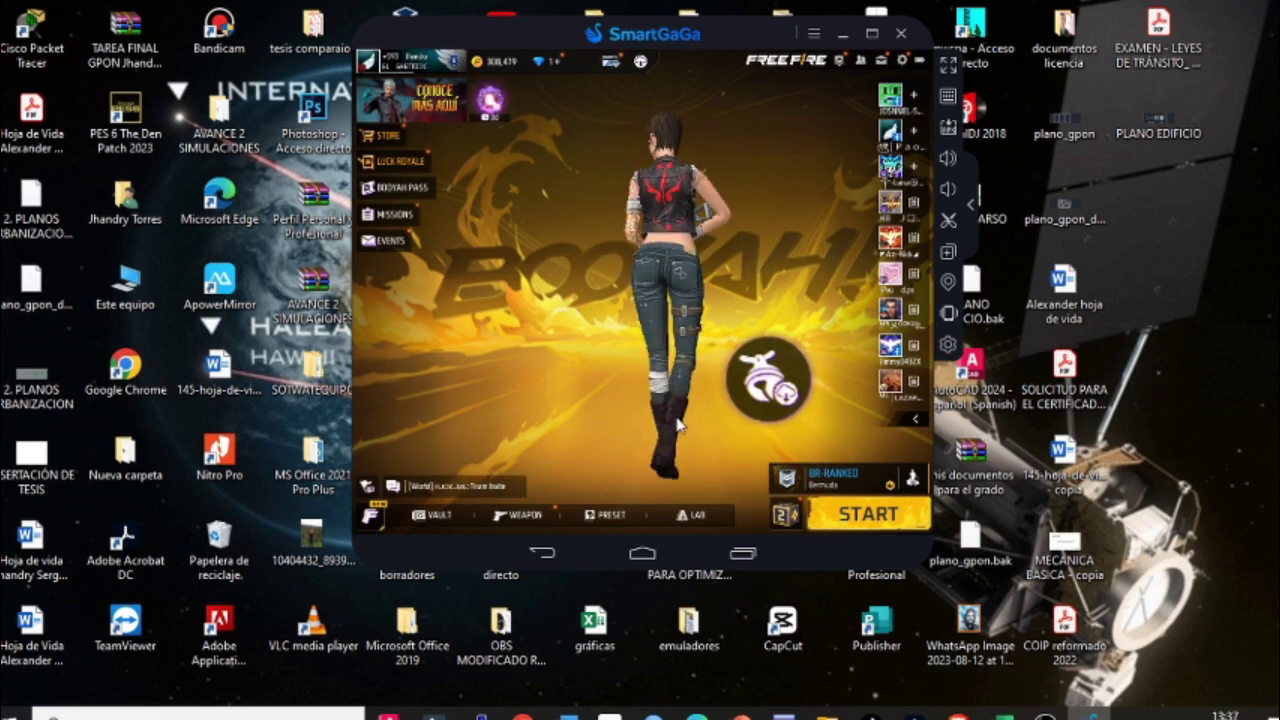